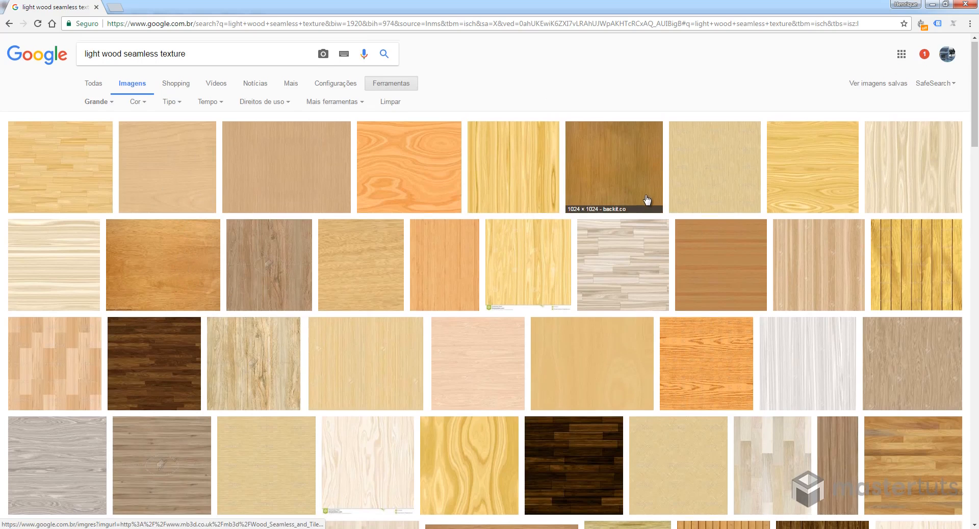
# Browse the light wood seamless texture results and inspect the Seamless Zebrano Sand Wood Texture image at full size
pyautogui.scroll(-4, 646, 199)
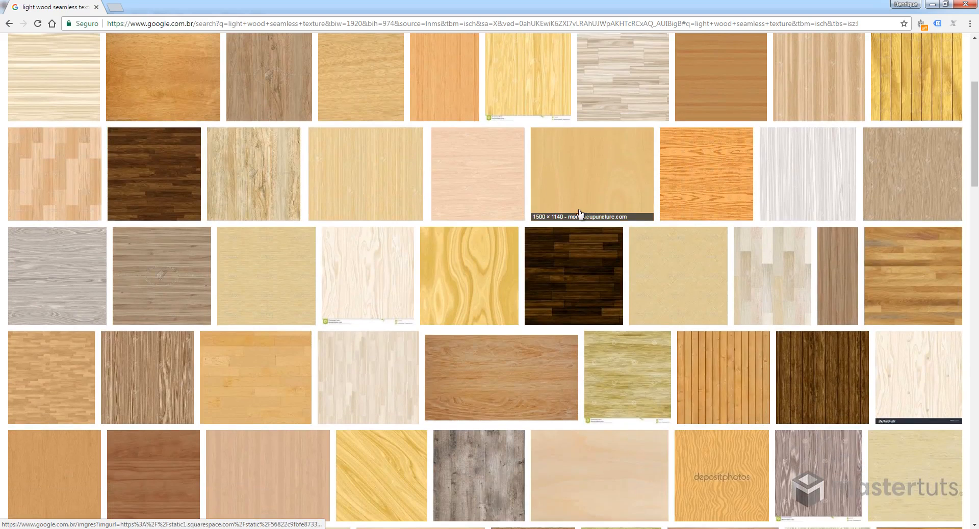
pyautogui.scroll(-2, 504, 273)
pyautogui.scroll(2, 432, 256)
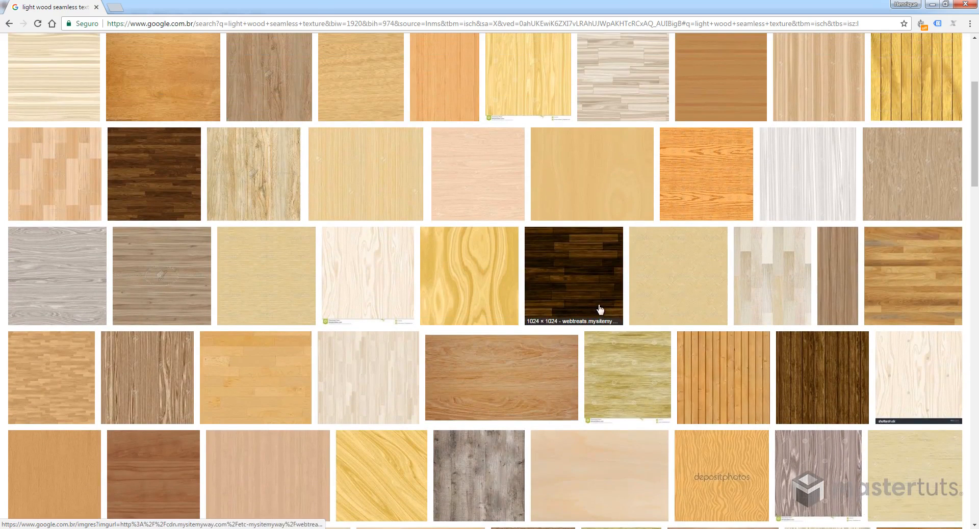
pyautogui.scroll(-1, 663, 311)
pyautogui.scroll(5, 315, 191)
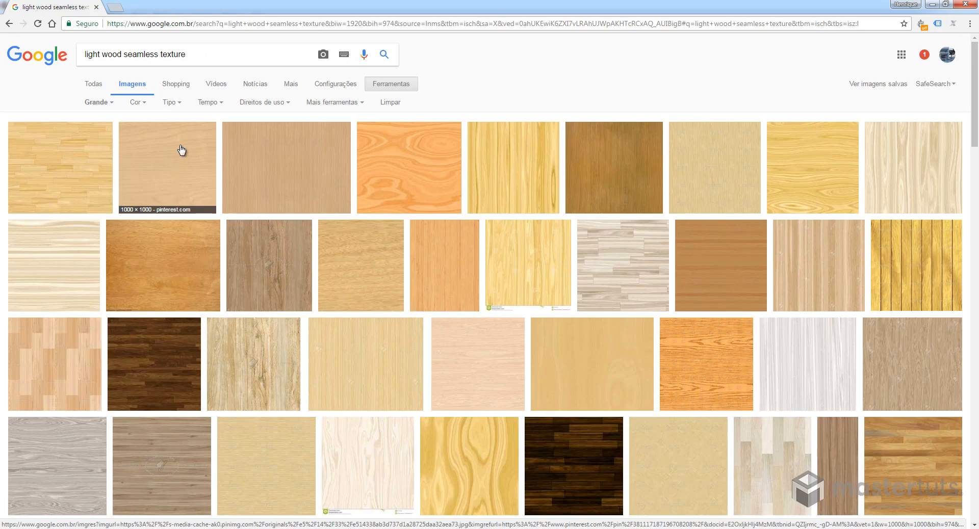
pyautogui.click(288, 164)
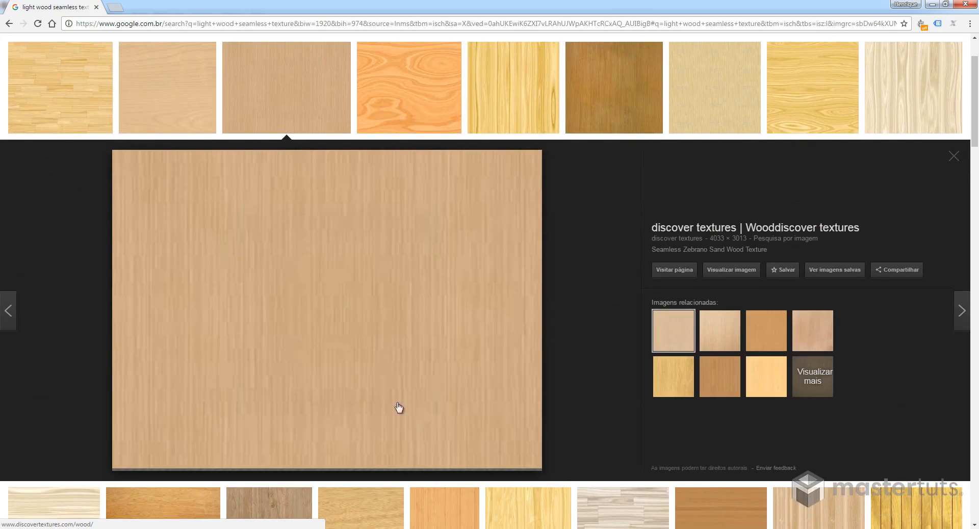
pyautogui.click(726, 270)
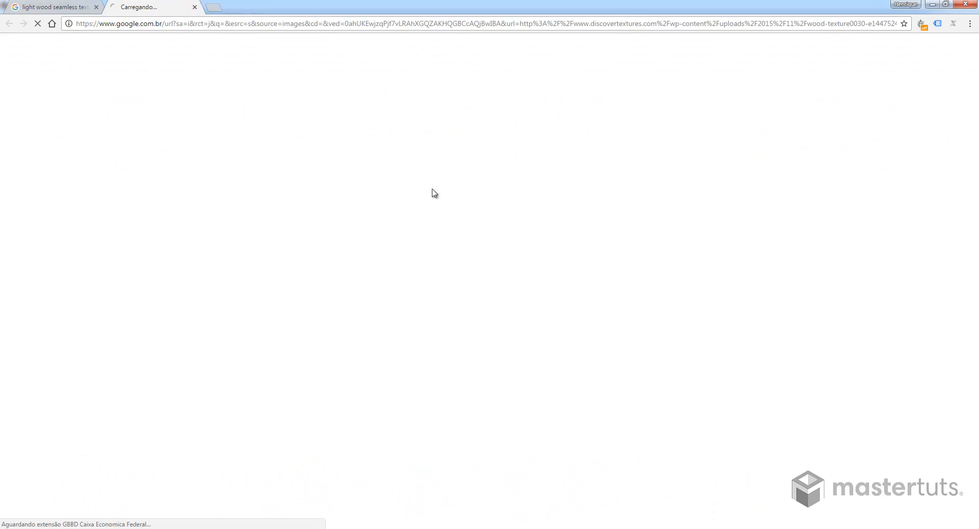
pyautogui.click(301, 191)
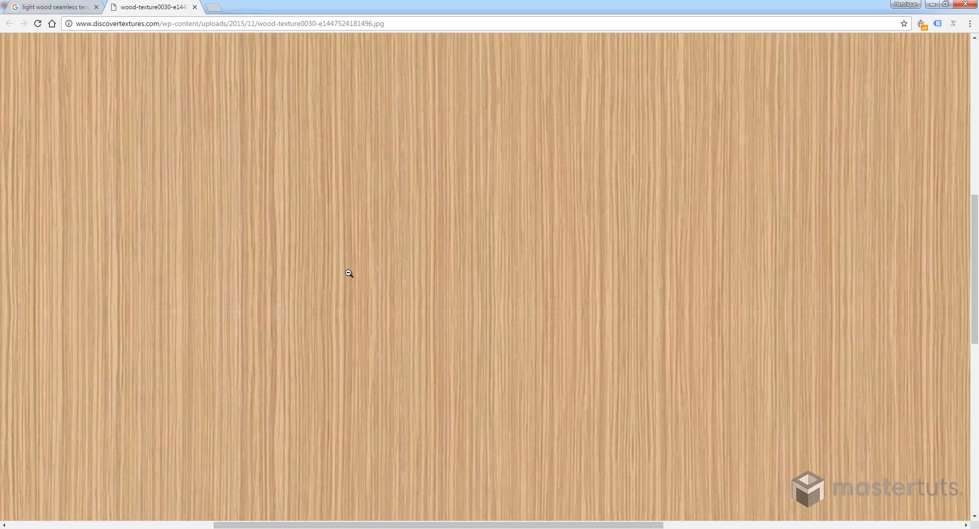
pyautogui.click(347, 273)
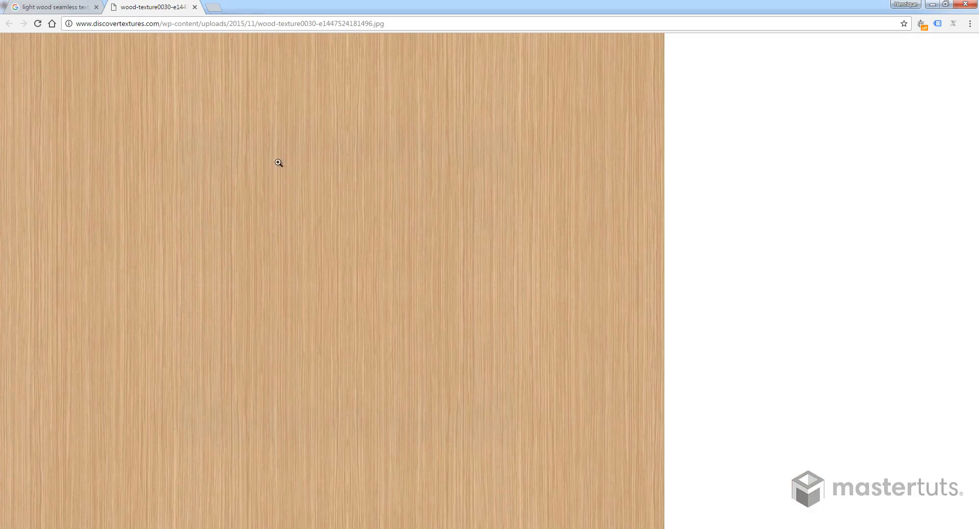
# Save the wood texture as a JPEG in the Downloads folder and open the downloaded file in Photoshop
pyautogui.rightClick(269, 100)
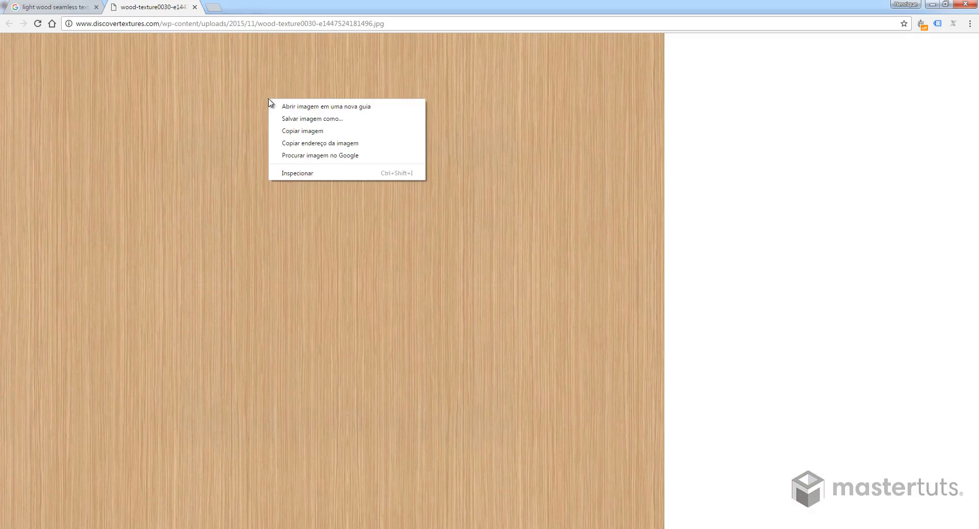
pyautogui.click(293, 121)
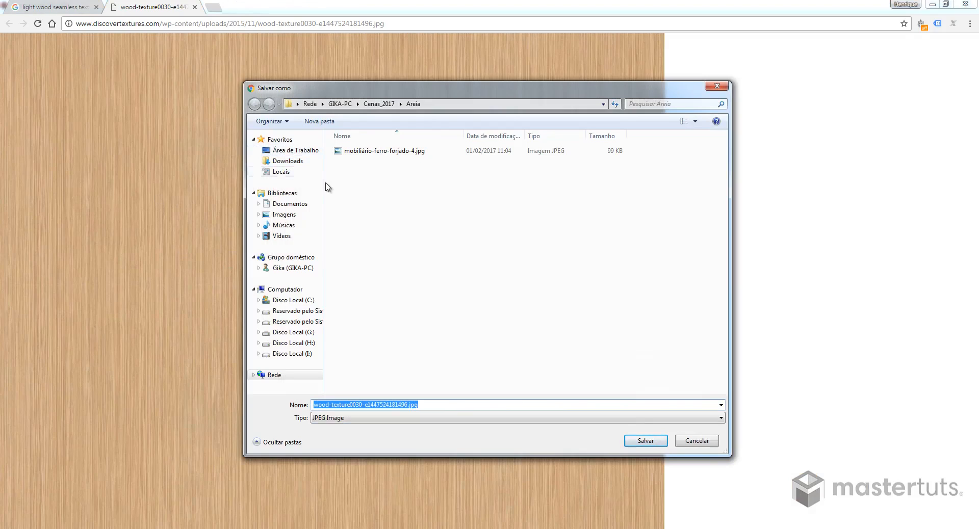
pyautogui.click(289, 161)
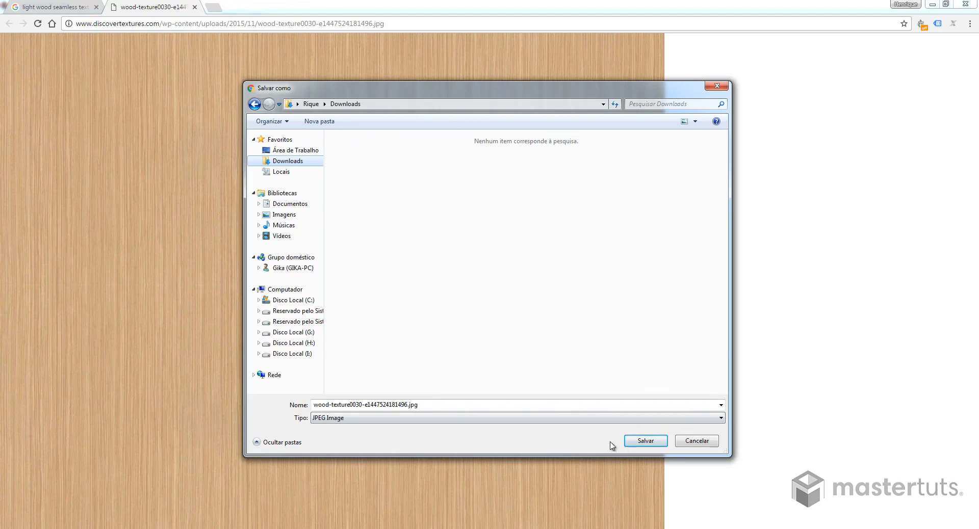
pyautogui.click(641, 447)
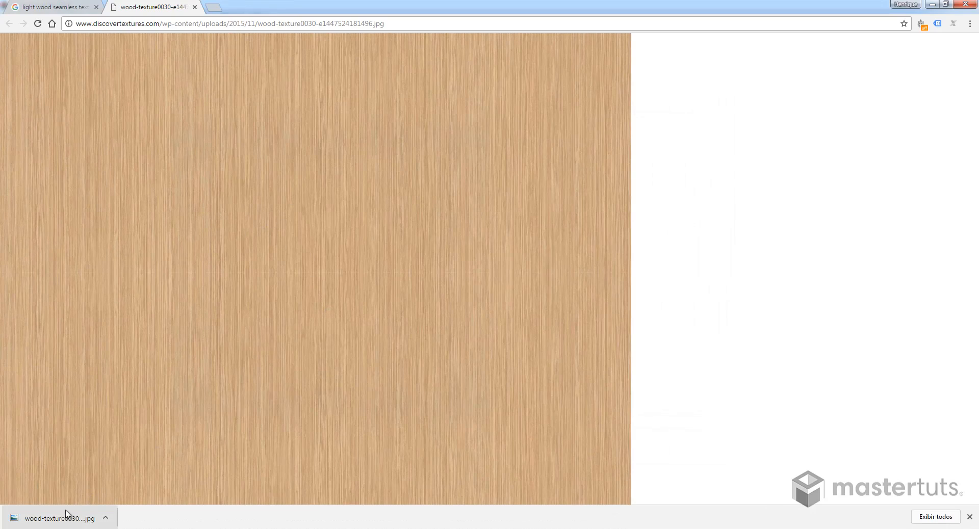
pyautogui.moveTo(63, 517); pyautogui.dragTo(407, 217)
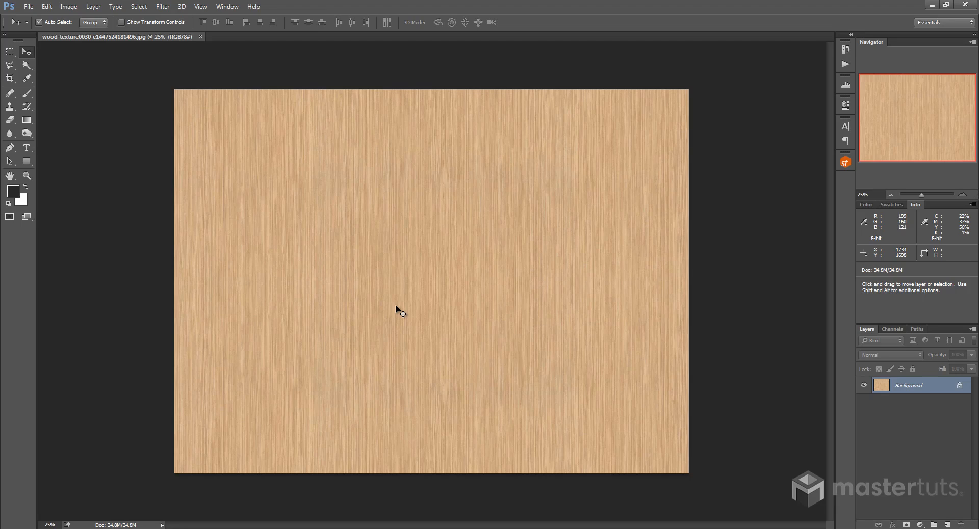
# Duplicate the Background layer of the wood texture and desaturate the copy
pyautogui.hotkey('ctrl', 'j')
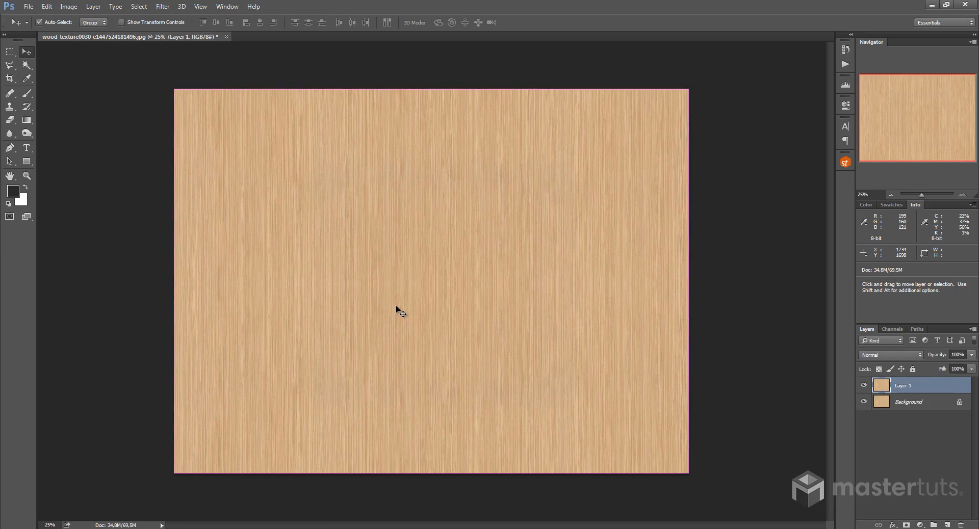
pyautogui.hotkey('ctrl', 'shift', 'u')
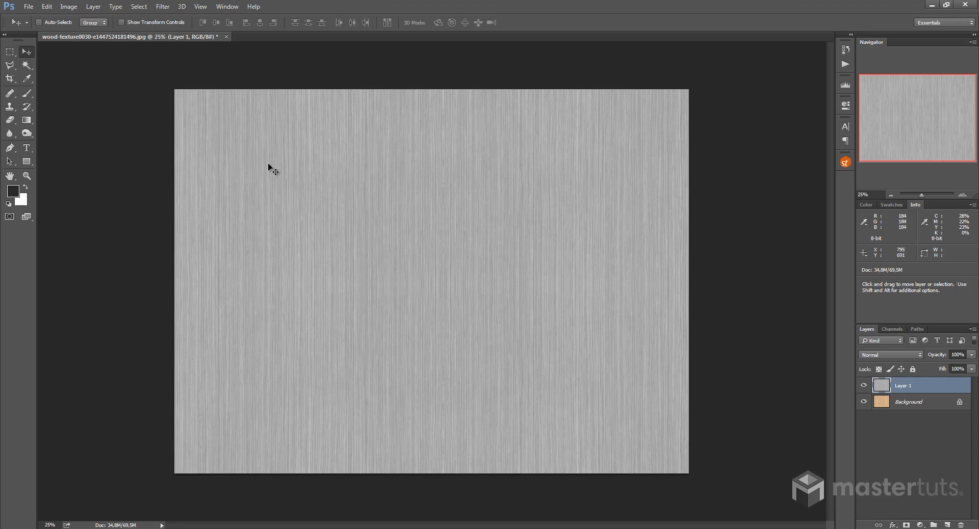
# Darken the desaturated layer with a Curves adjustment, placing points at input 103, output 13 and input 197, output 107
pyautogui.click(76, 6)
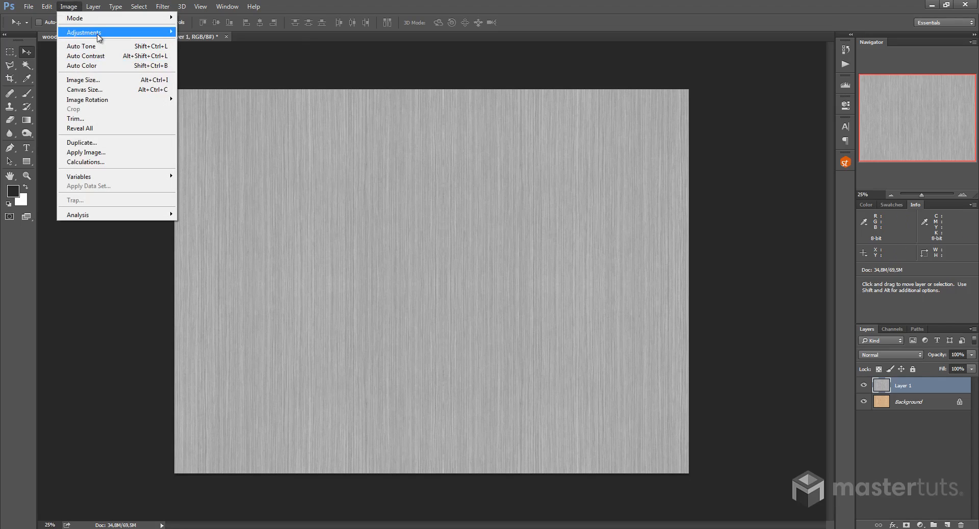
pyautogui.moveTo(135, 38)
pyautogui.moveTo(102, 32)
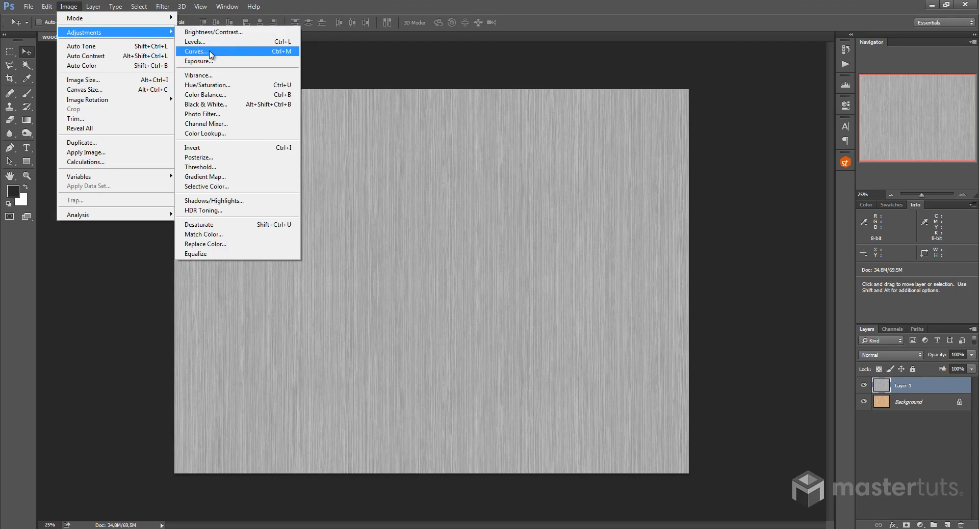
pyautogui.click(204, 48)
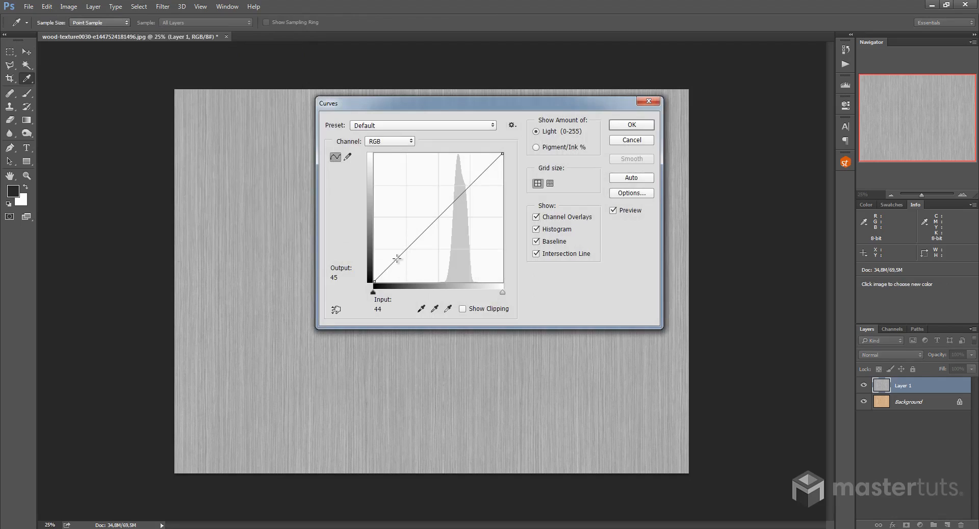
pyautogui.moveTo(397, 258); pyautogui.dragTo(406, 269)
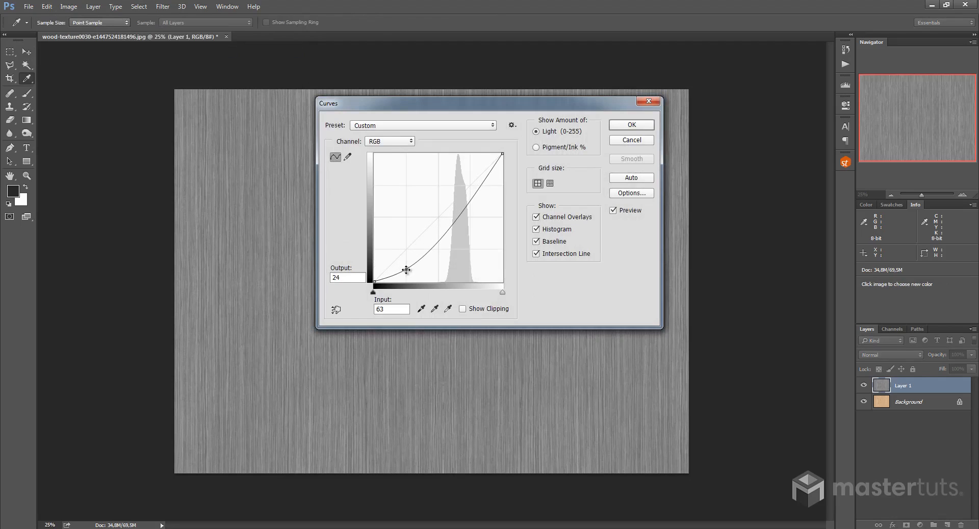
pyautogui.moveTo(402, 111); pyautogui.dragTo(554, 197)
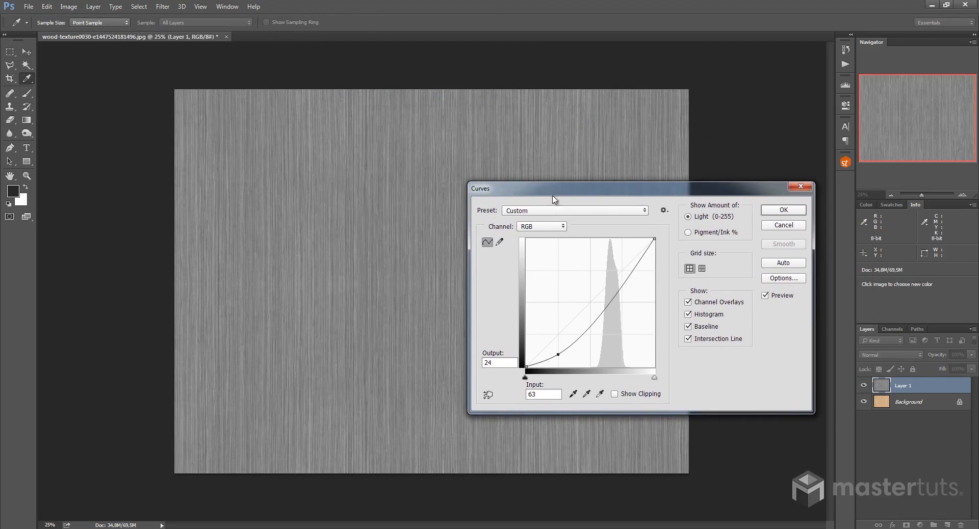
pyautogui.moveTo(559, 353); pyautogui.dragTo(567, 362)
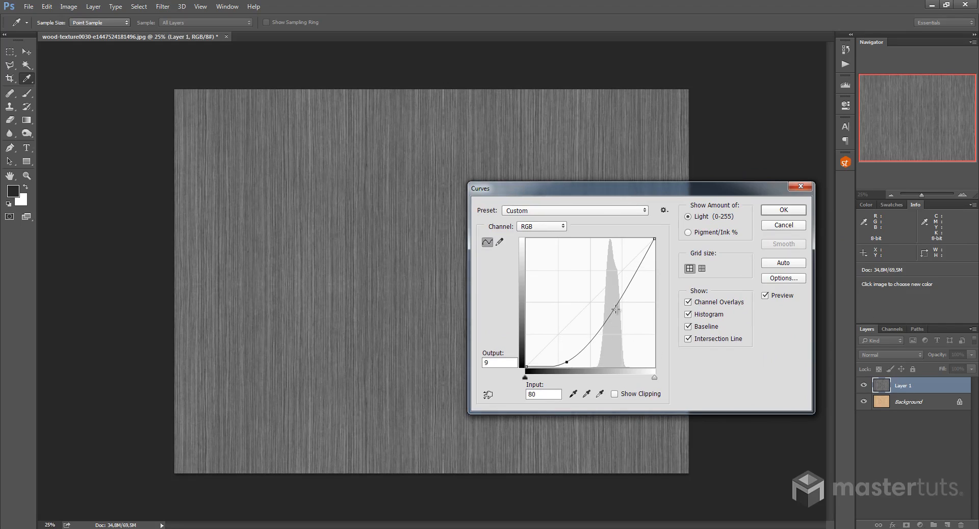
pyautogui.moveTo(615, 309)
pyautogui.mouseDown()
pyautogui.moveTo(608, 295)
pyautogui.moveTo(619, 305)
pyautogui.mouseUp()
pyautogui.moveTo(570, 364); pyautogui.dragTo(578, 361)
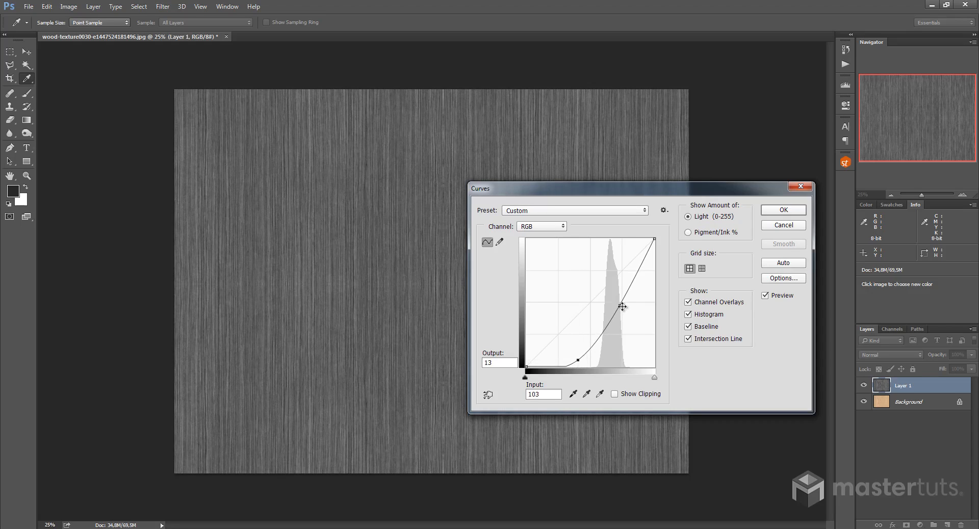
pyautogui.moveTo(620, 306); pyautogui.dragTo(626, 313)
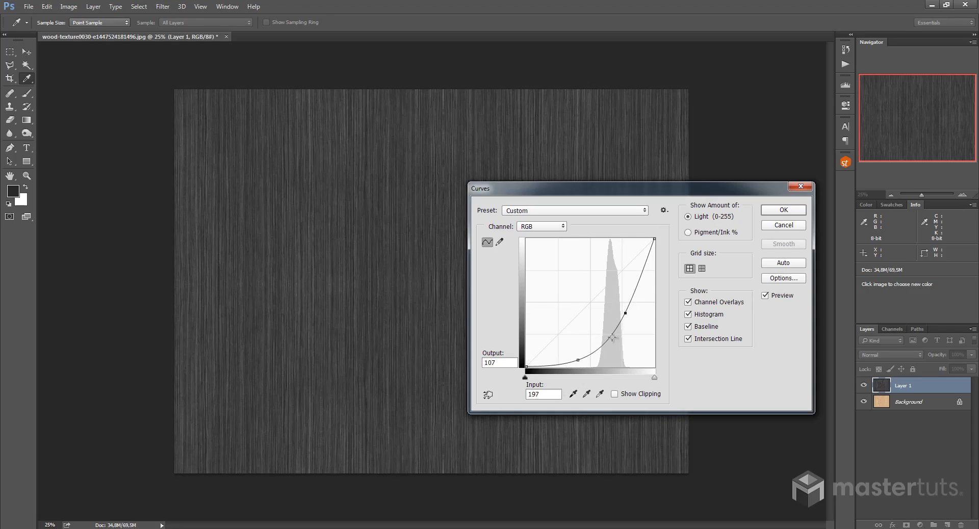
pyautogui.click(782, 210)
pyautogui.press('v')
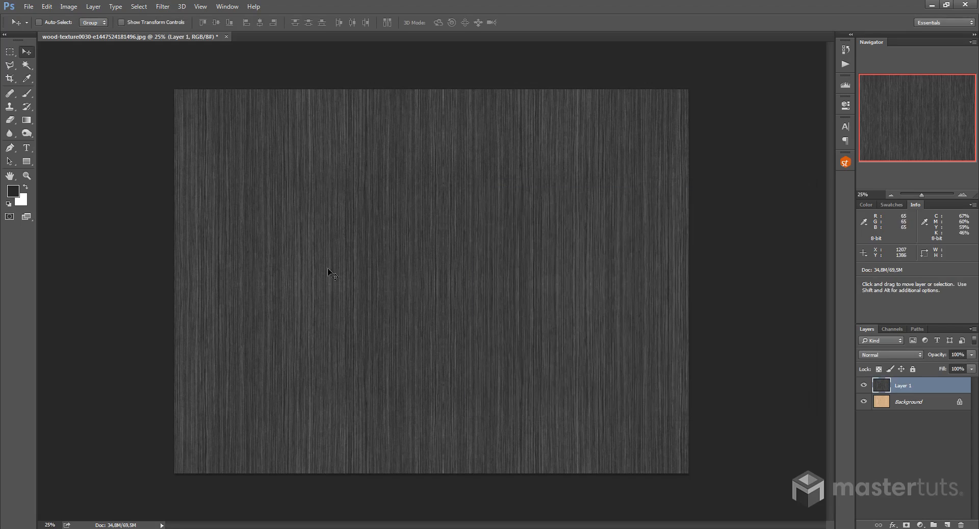
# Make another copy of the Background layer and hide the dark grey Layer 1 above it
pyautogui.click(896, 405)
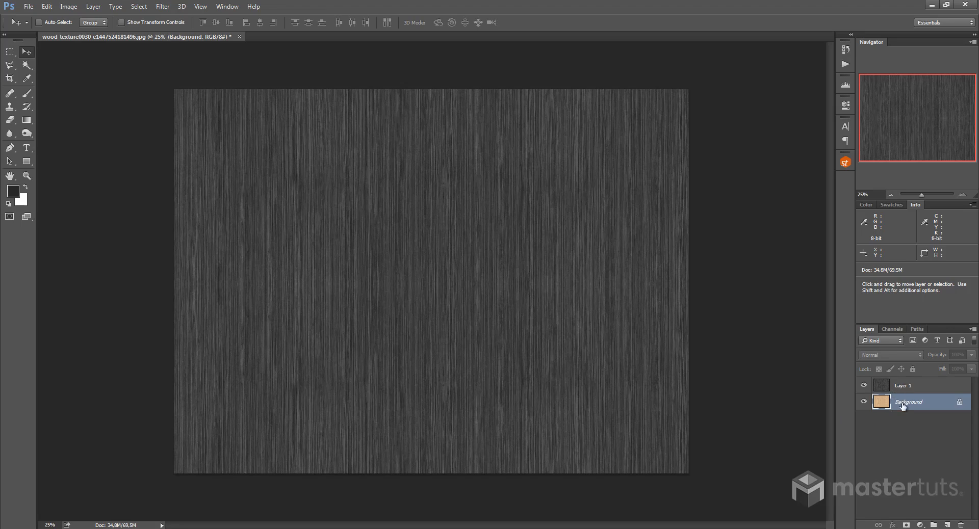
pyautogui.hotkey('ctrl', 'j')
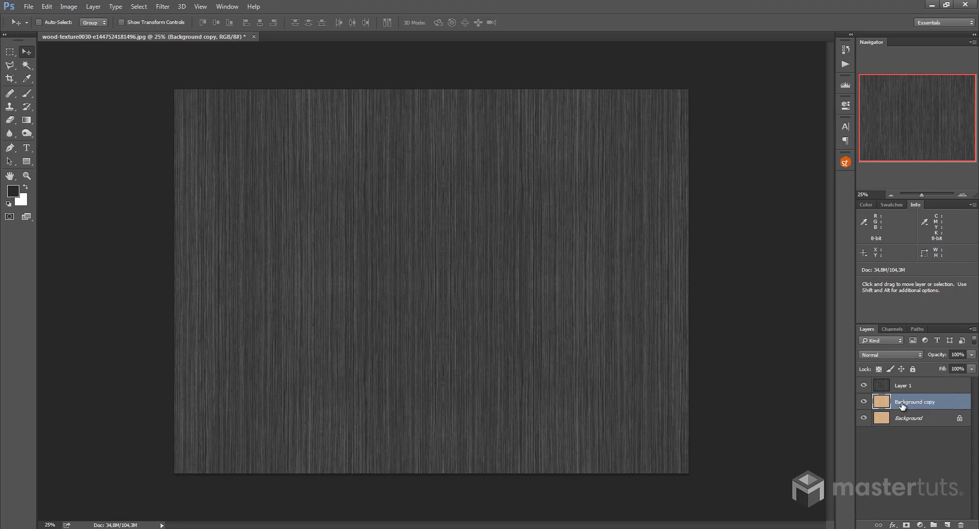
pyautogui.click(864, 385)
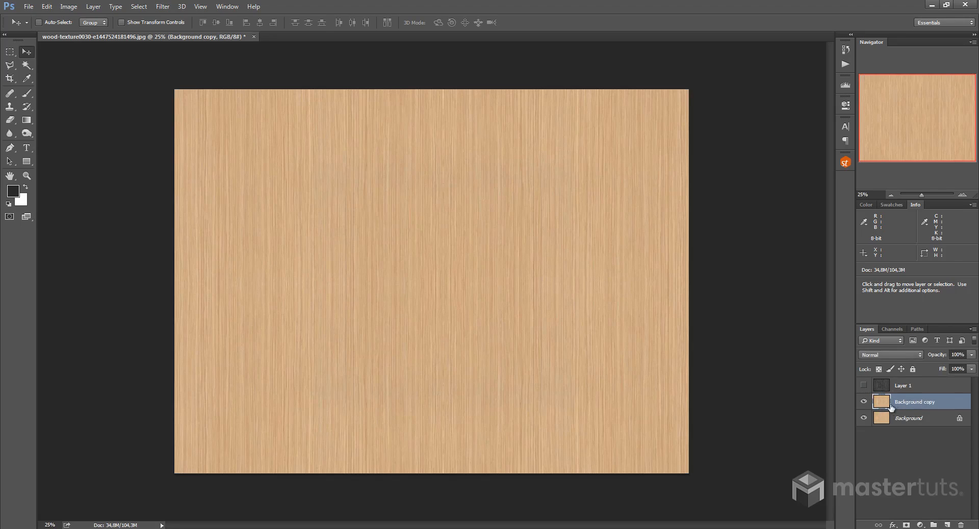
# Run the Generate Bump Map filter on the Background copy layer
pyautogui.click(166, 7)
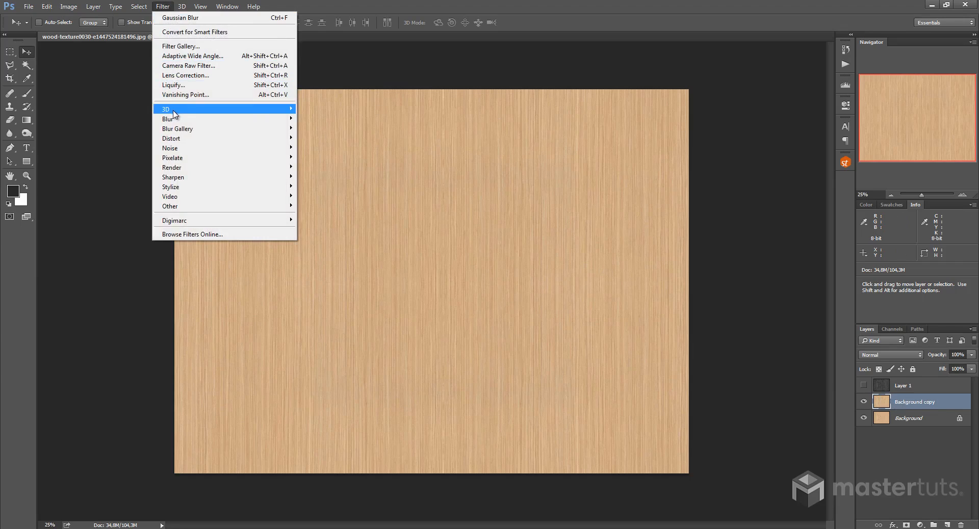
pyautogui.moveTo(173, 114)
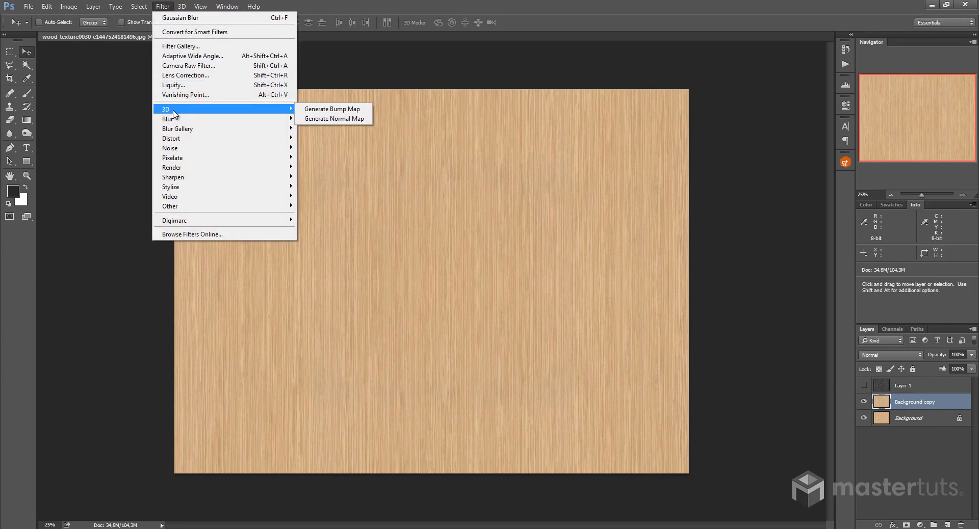
pyautogui.click(339, 110)
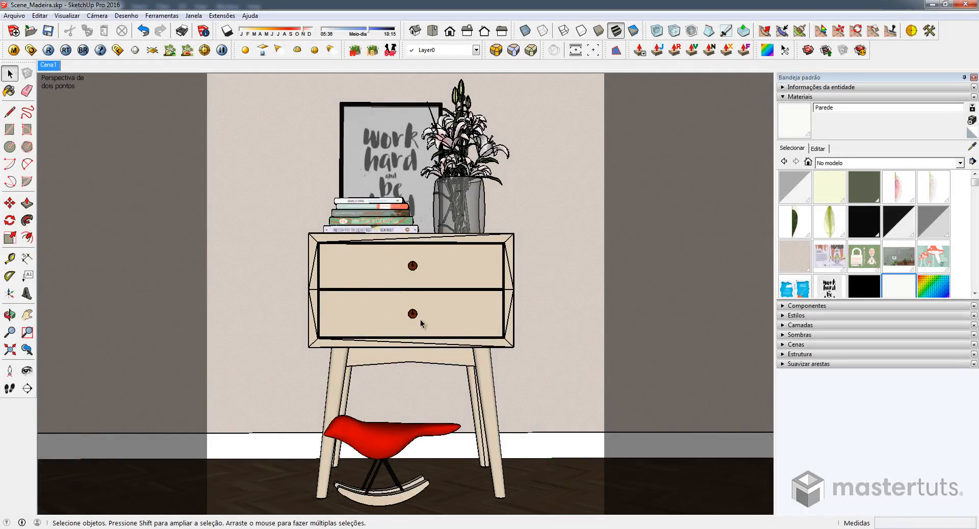
# View the nightstand scene's existing render in the V-Ray frame buffer, and close the frame buffer
pyautogui.click(118, 49)
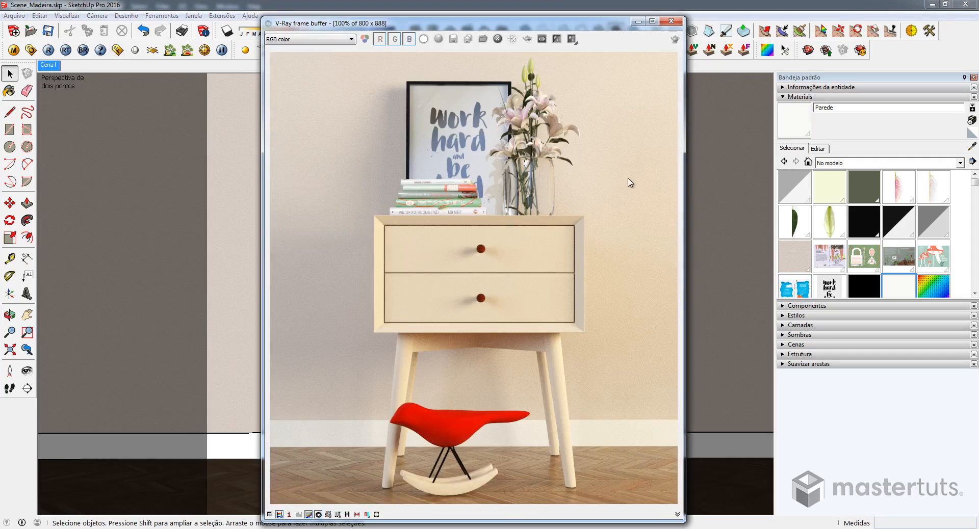
pyautogui.click(672, 22)
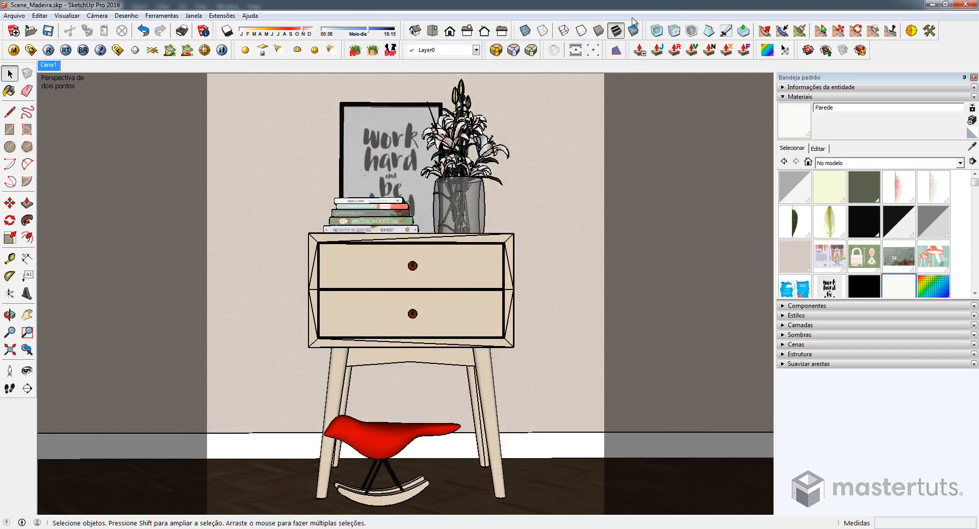
# Create a new material named Madeira-movel that uses wood.png from the maps folder as its texture image
pyautogui.click(972, 120)
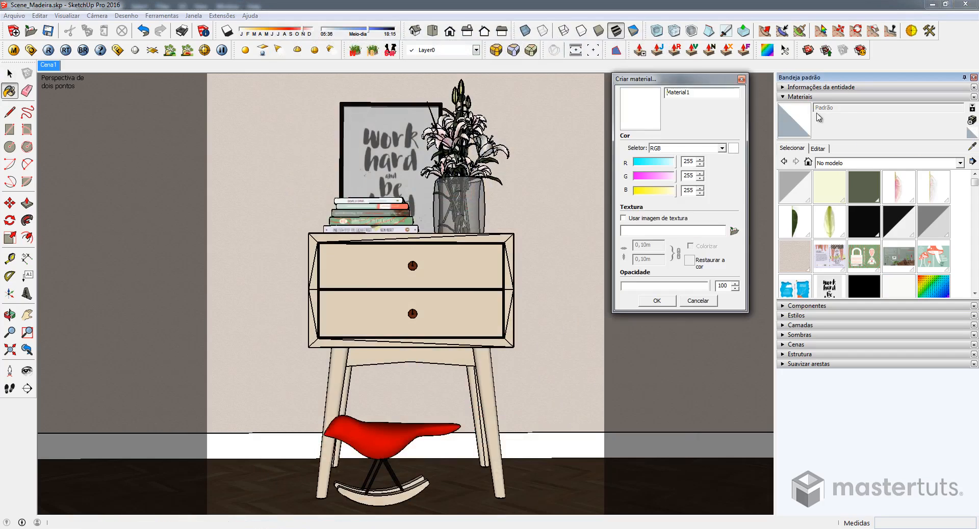
pyautogui.write('M')
pyautogui.click(733, 230)
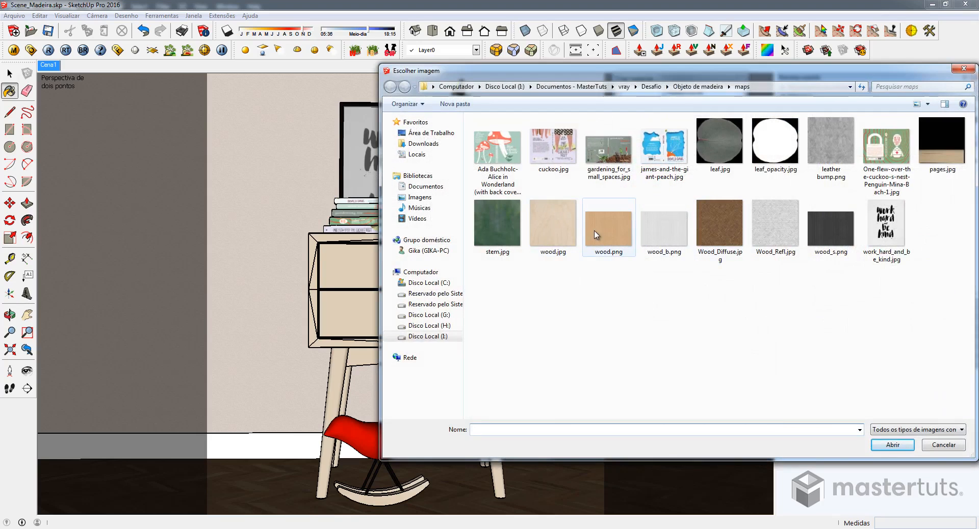
pyautogui.doubleClick(607, 234)
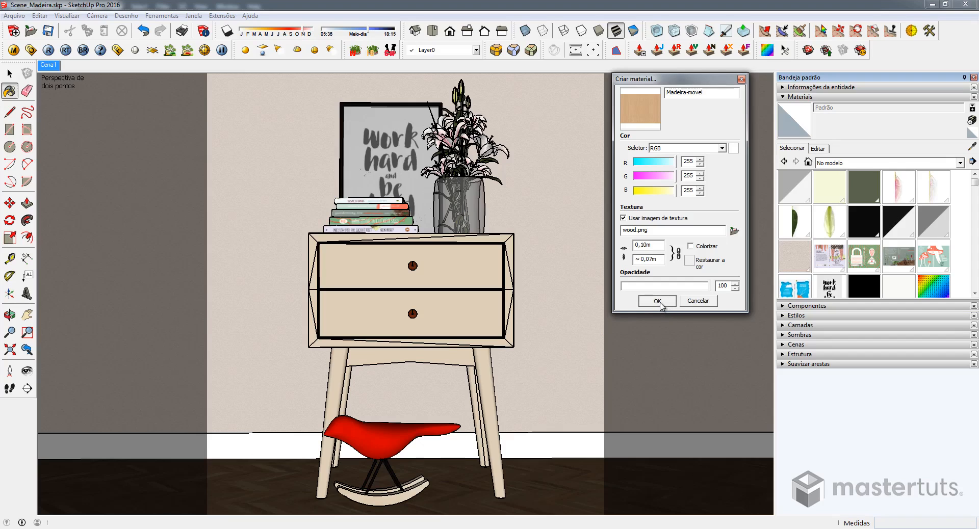
pyautogui.click(657, 301)
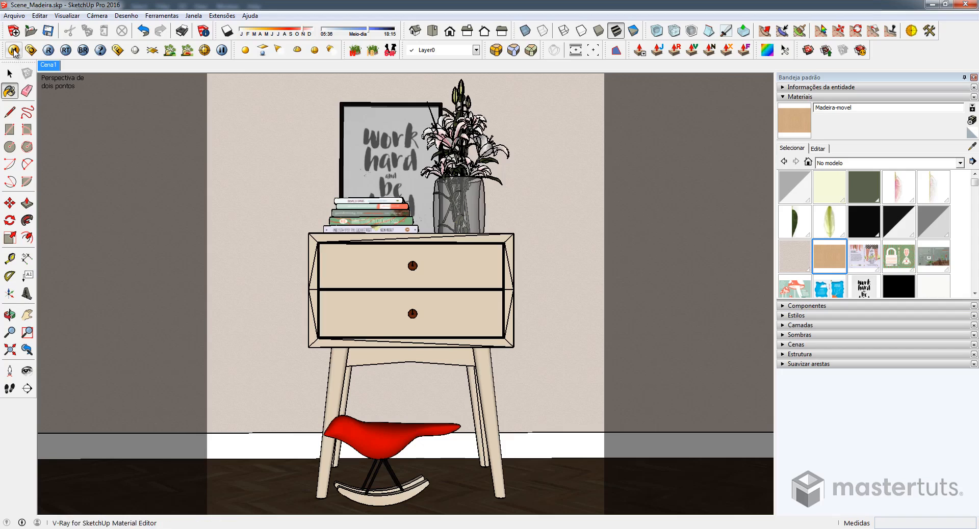
# Open the V-Ray material editor and add a VRayBRDF layer to the Madeira-movel material
pyautogui.click(14, 51)
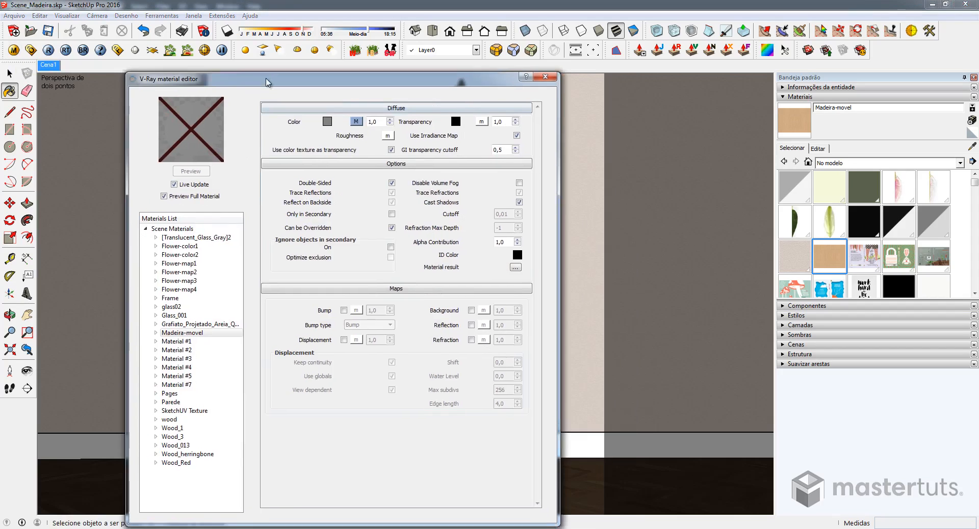
pyautogui.moveTo(267, 83); pyautogui.dragTo(189, 71)
pyautogui.rightClick(116, 322)
pyautogui.moveTo(182, 329)
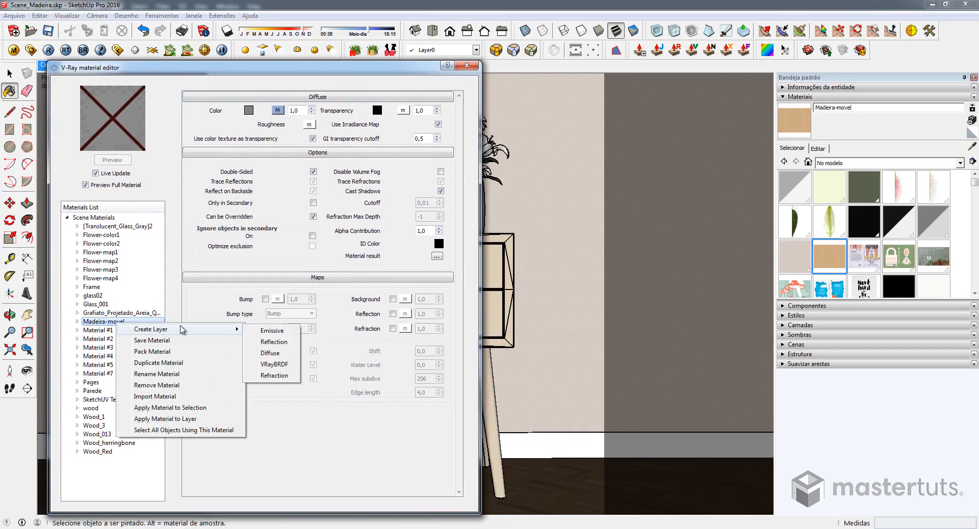
pyautogui.click(278, 364)
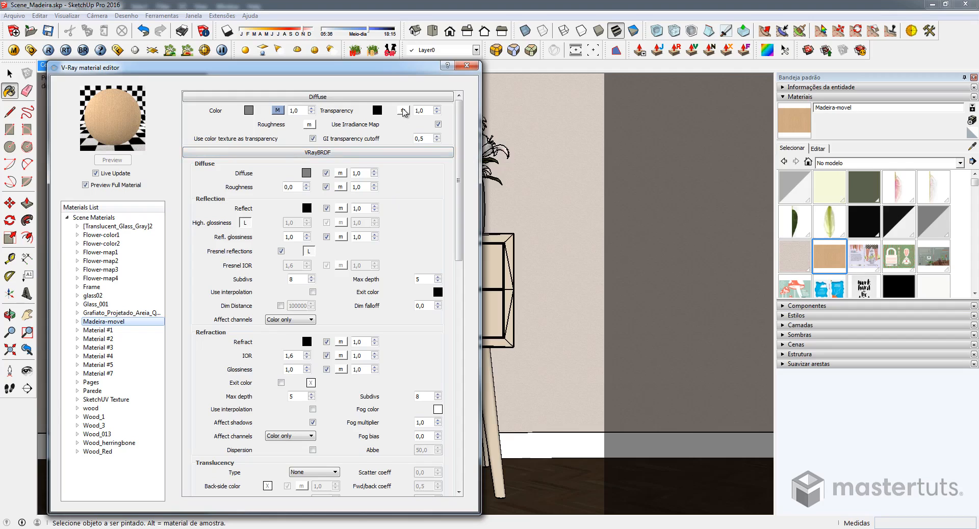
# Assign a white TexAColor texture to Madeira-movel's diffuse transparency and turn off Use color texture as transparency
pyautogui.click(403, 110)
pyautogui.click(153, 183)
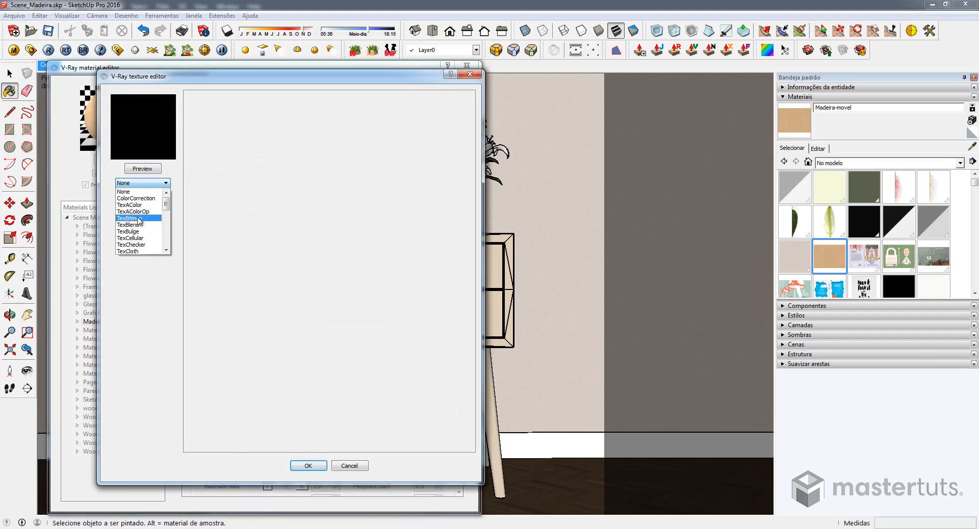
pyautogui.click(132, 204)
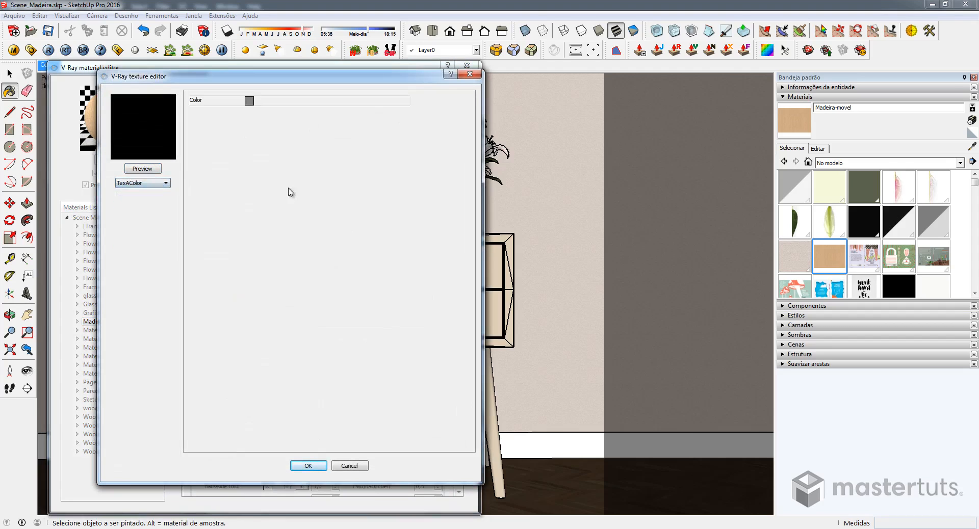
pyautogui.click(249, 101)
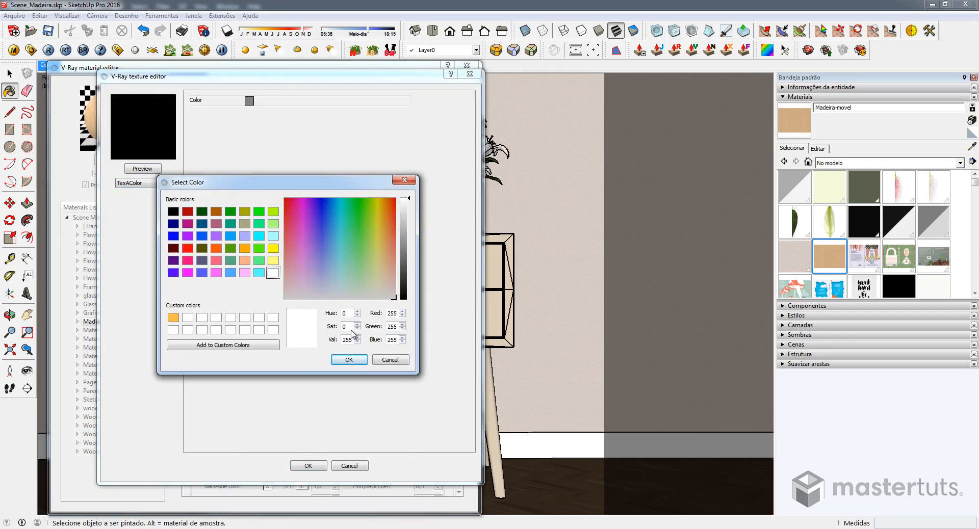
pyautogui.click(349, 359)
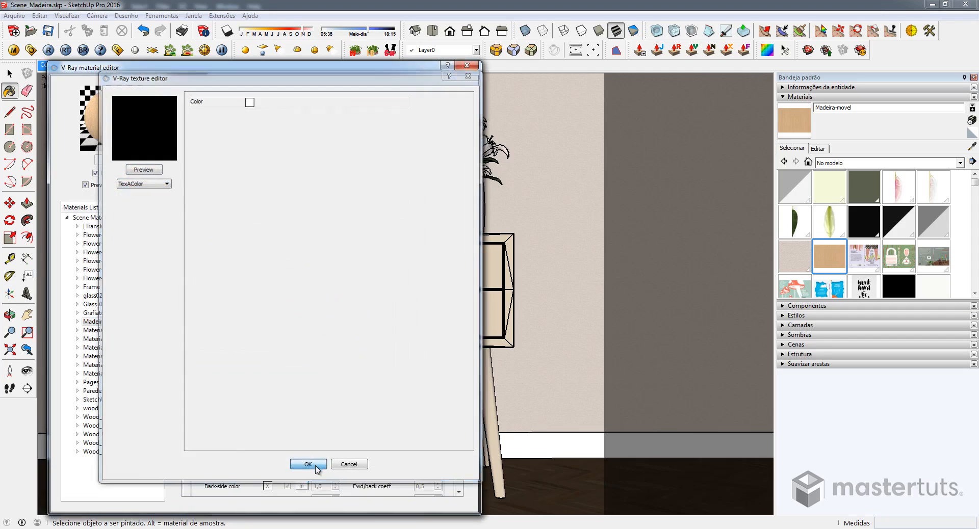
pyautogui.click(308, 465)
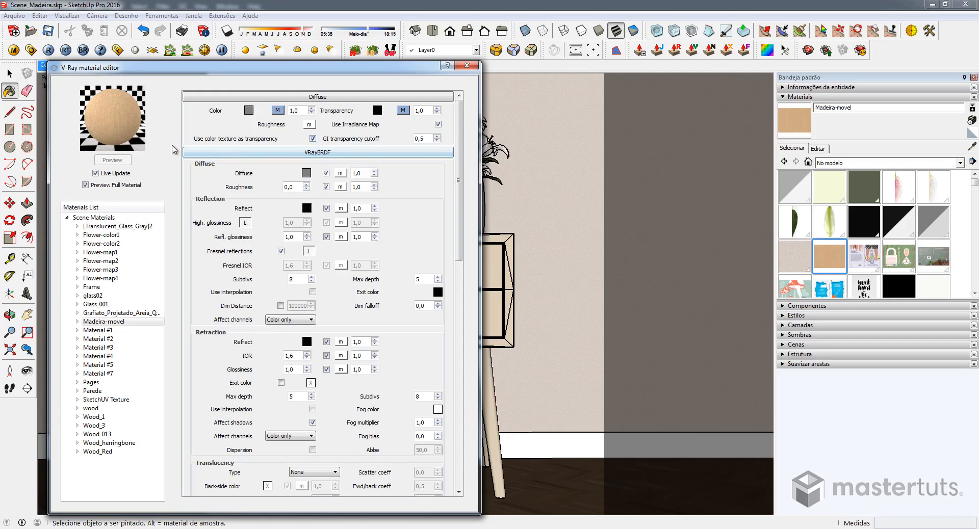
pyautogui.click(313, 138)
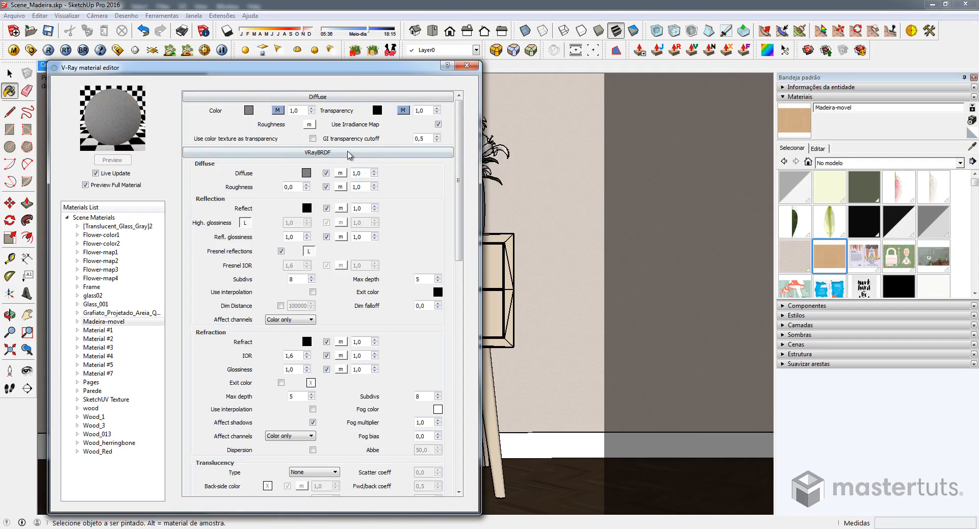
pyautogui.click(466, 65)
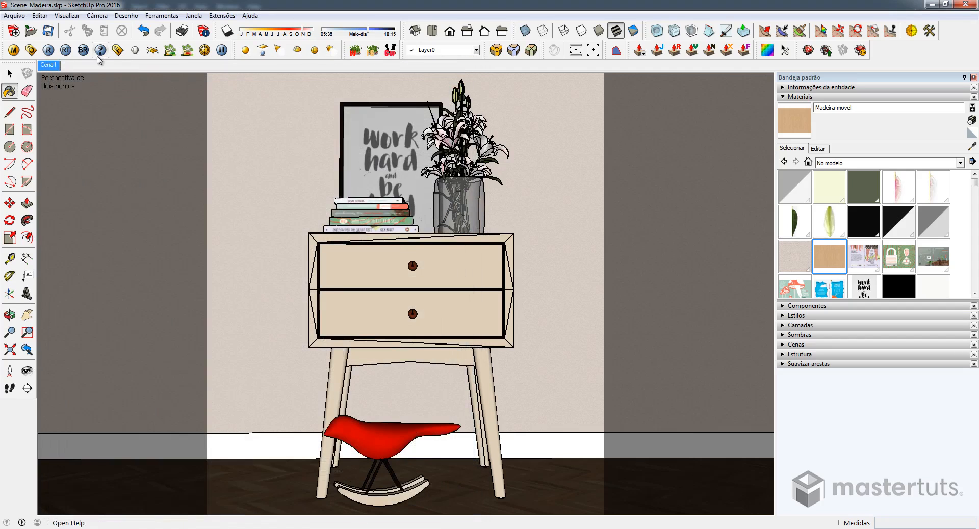
# Open the nightstand group for editing and paint its drawers, frame and legs with the Madeira-movel material
pyautogui.press('space')
pyautogui.doubleClick(366, 267)
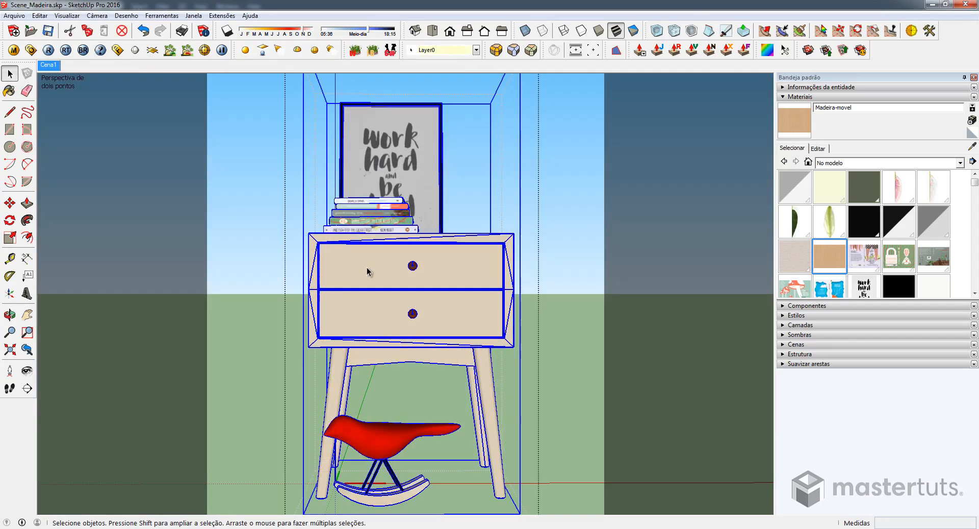
pyautogui.doubleClick(366, 268)
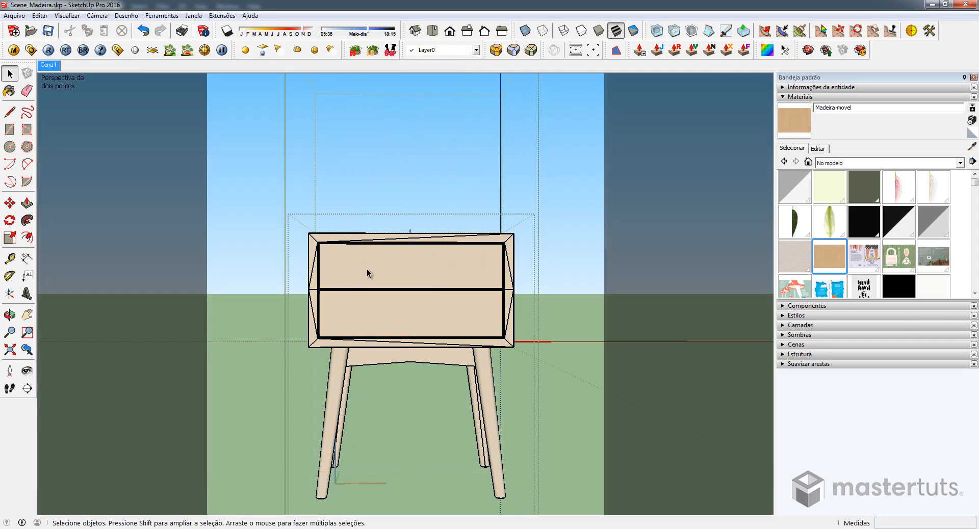
pyautogui.click(366, 268)
pyautogui.click(781, 148)
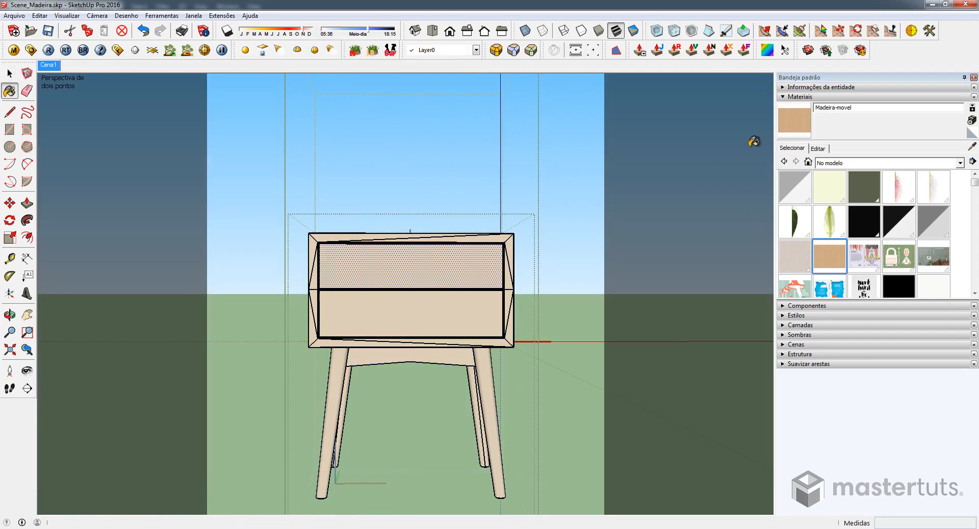
pyautogui.click(365, 259)
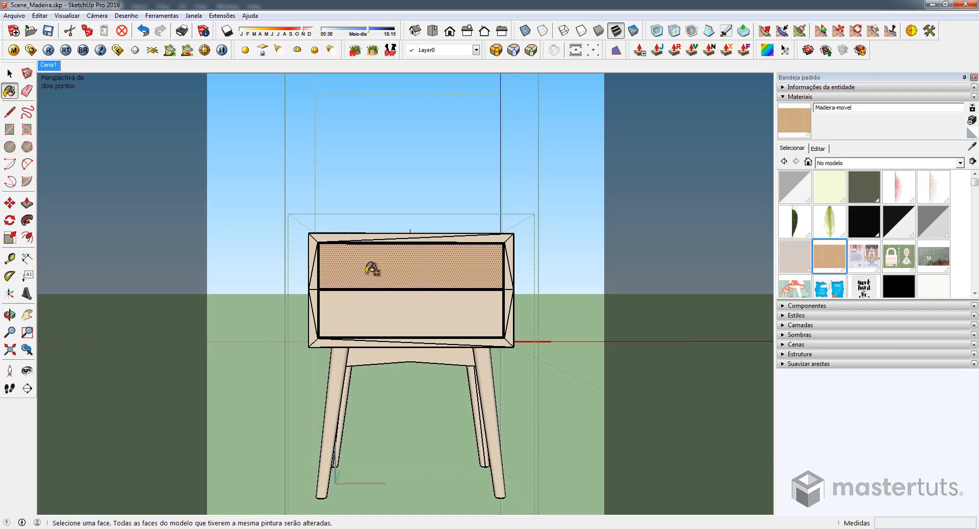
pyautogui.click(381, 297)
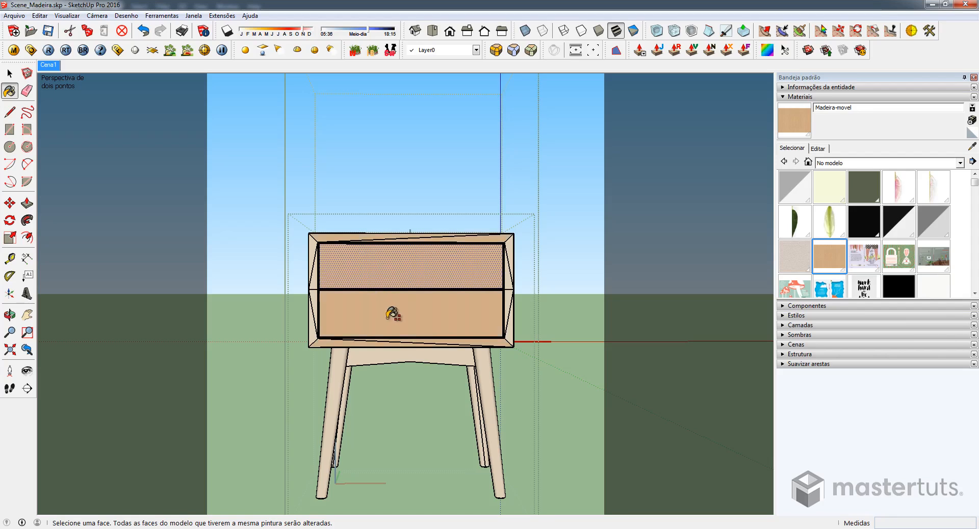
pyautogui.click(315, 299)
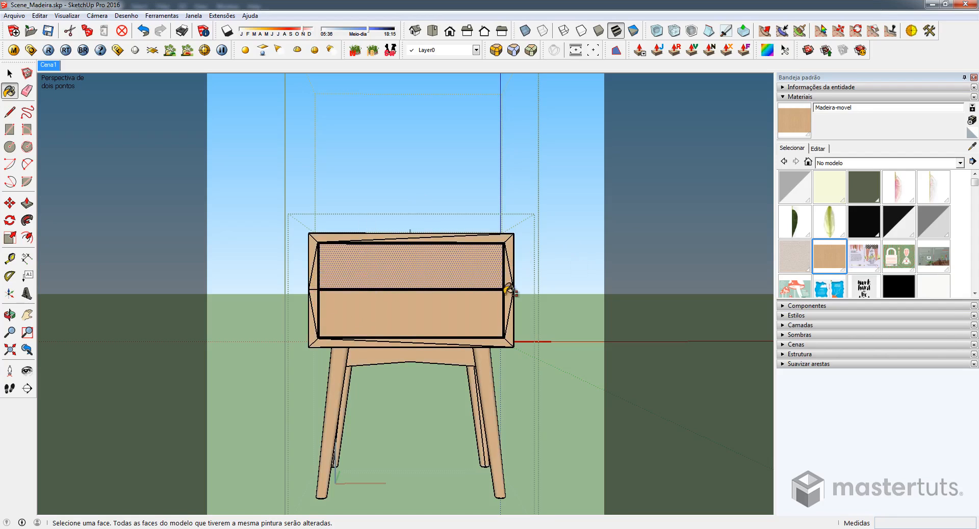
# Set the Madeira-movel texture width to 1 m
pyautogui.press('space')
pyautogui.moveTo(510, 359)
pyautogui.mouseDown(button='middle')
pyautogui.moveTo(444, 353)
pyautogui.moveTo(422, 304)
pyautogui.moveTo(478, 270)
pyautogui.mouseUp(button='middle')
pyautogui.scroll(2, 420, 298)
pyautogui.scroll(3, 469, 303)
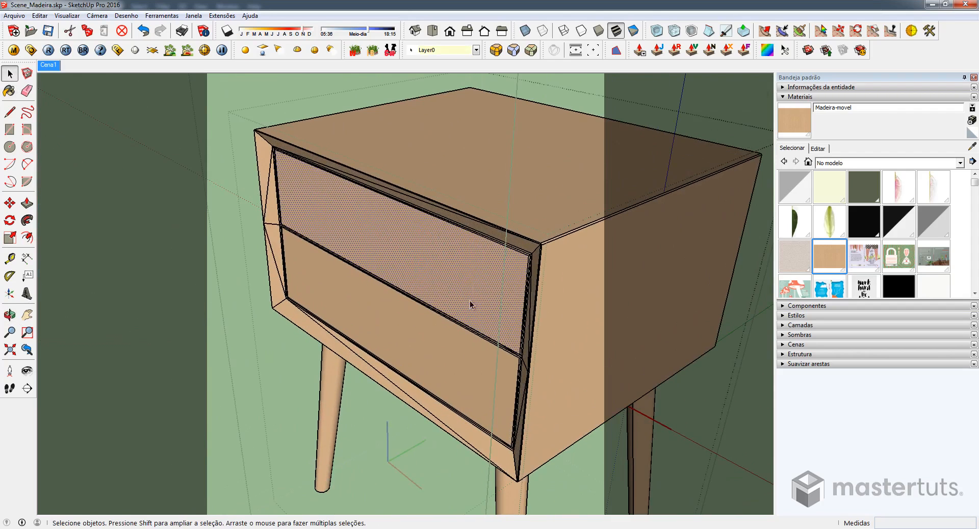
pyautogui.click(818, 149)
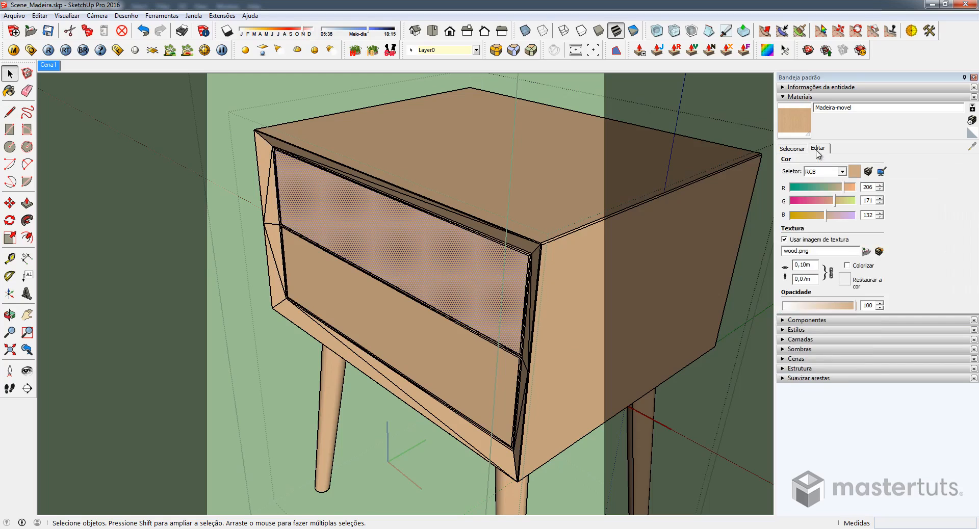
pyautogui.doubleClick(812, 265)
pyautogui.write('1')
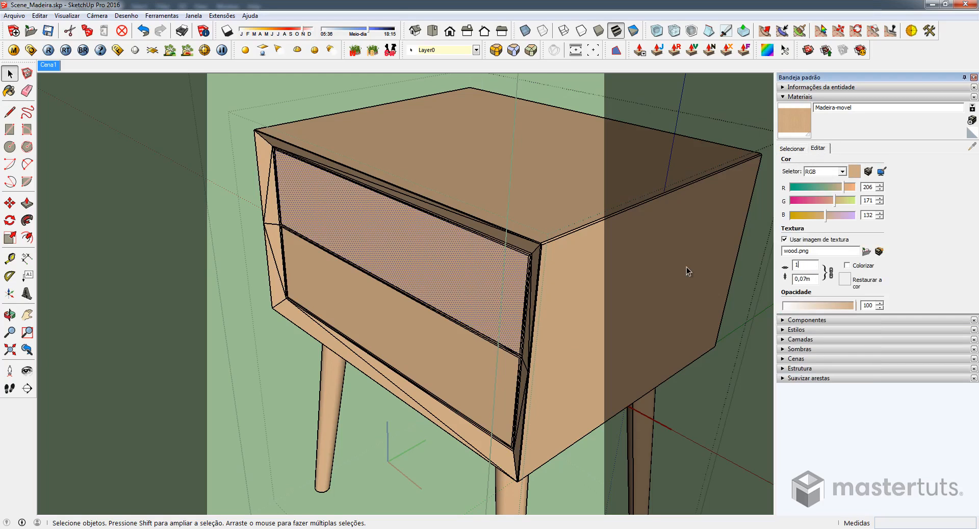
pyautogui.press('Return')
# Increase the Madeira-movel texture width to 2 m
pyautogui.moveTo(507, 211)
pyautogui.mouseDown(button='middle')
pyautogui.moveTo(503, 284)
pyautogui.moveTo(489, 214)
pyautogui.mouseUp(button='middle')
pyautogui.scroll(5, 485, 179)
pyautogui.moveTo(485, 178); pyautogui.dragTo(607, 256, button='middle')
pyautogui.click(803, 264)
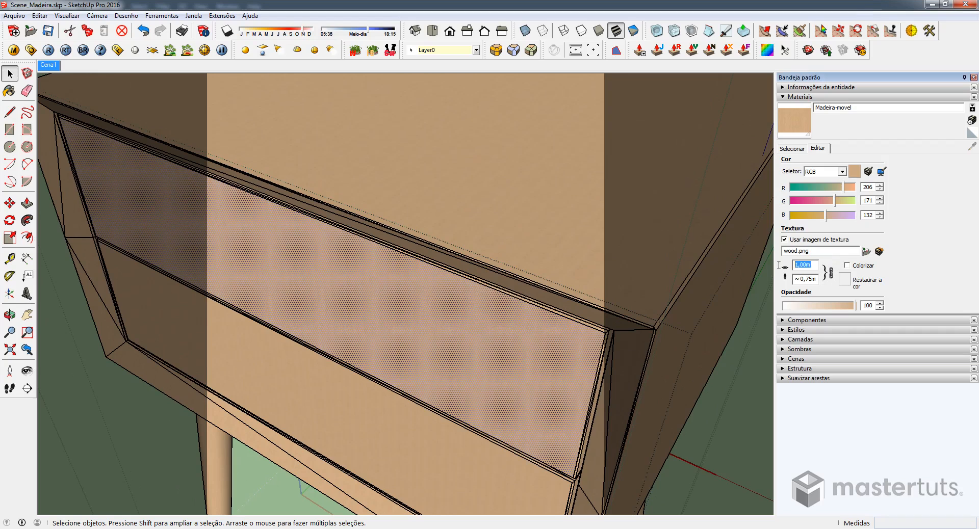
pyautogui.write('2')
pyautogui.press('Return')
# Set the Madeira-movel texture width to 4 m, keeping the proportions linked
pyautogui.moveTo(484, 224); pyautogui.dragTo(448, 334, button='middle')
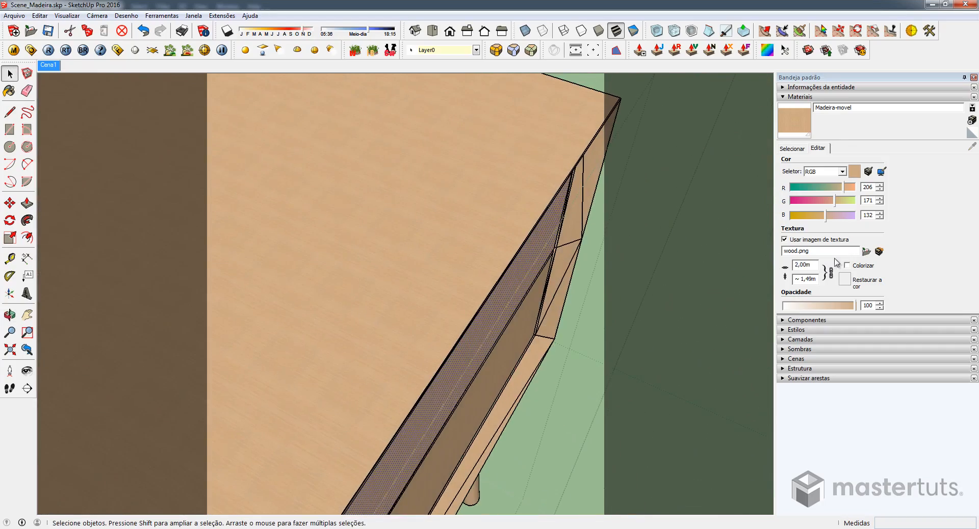
pyautogui.write('4')
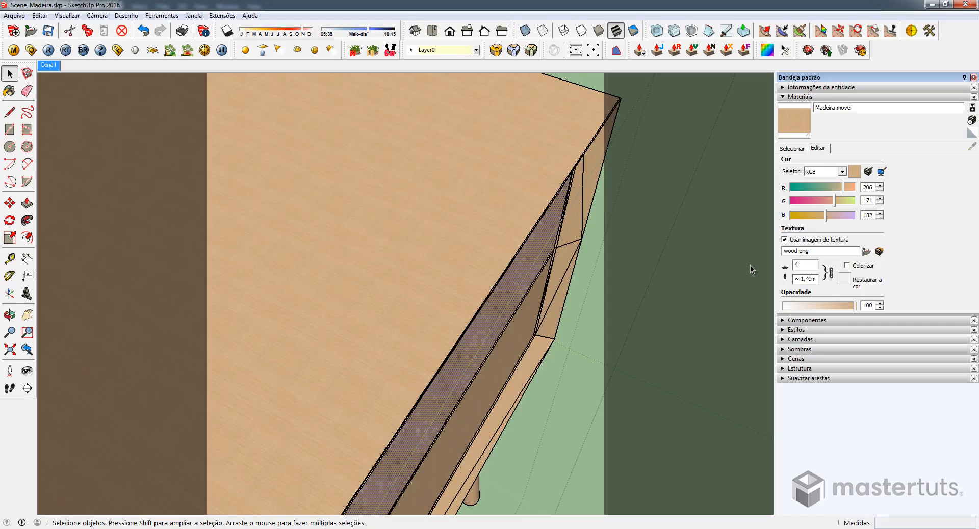
pyautogui.press('Return')
pyautogui.moveTo(476, 280); pyautogui.dragTo(472, 245, button='middle')
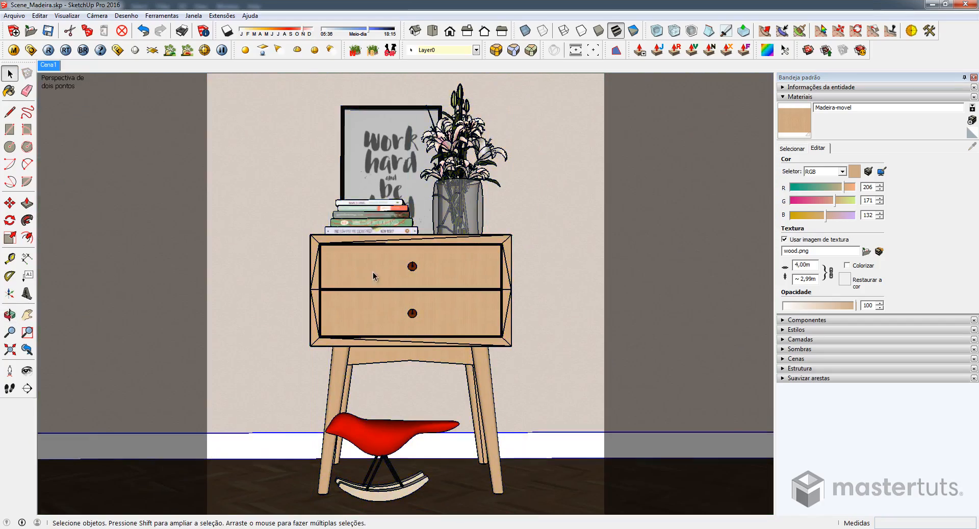
# Frame a close-up of the nightstand corner and book stack, and save the view as a new scene
pyautogui.moveTo(373, 276); pyautogui.dragTo(454, 310, button='middle')
pyautogui.scroll(3, 438, 326)
pyautogui.scroll(1, 461, 307)
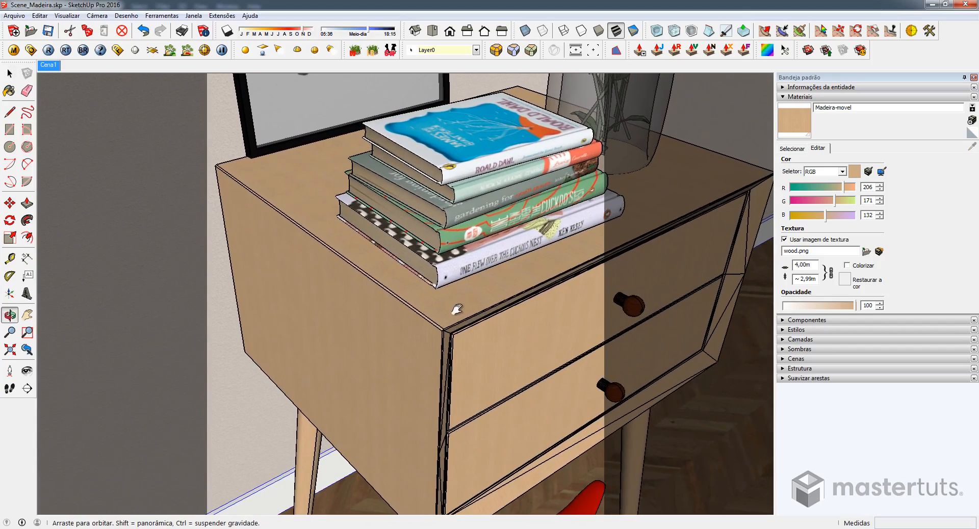
pyautogui.rightClick(49, 69)
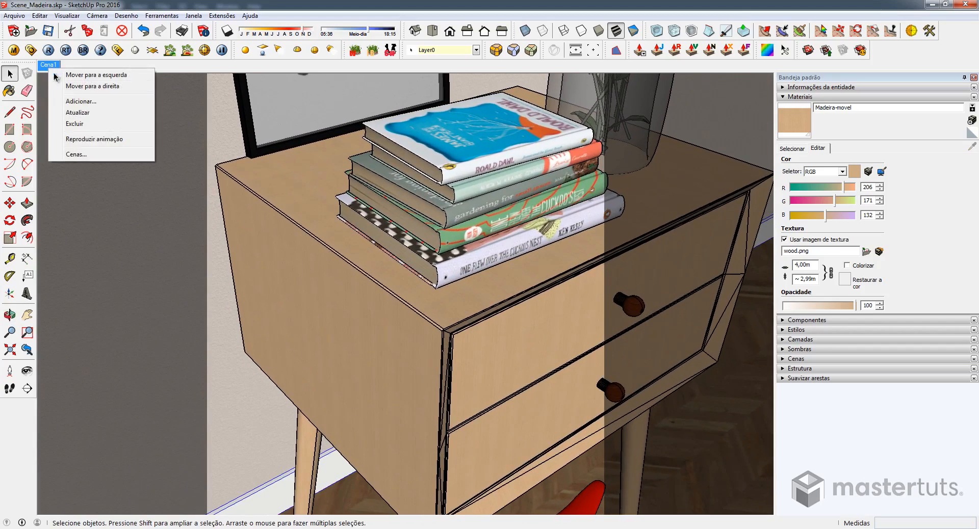
pyautogui.click(82, 101)
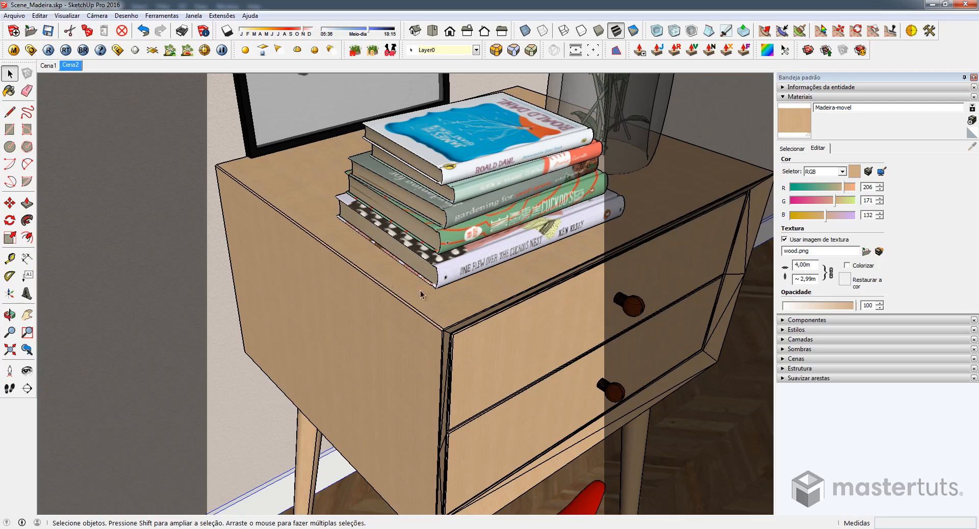
# Check the Override materials setting in the V-Ray global switches, and close the option editor
pyautogui.click(31, 50)
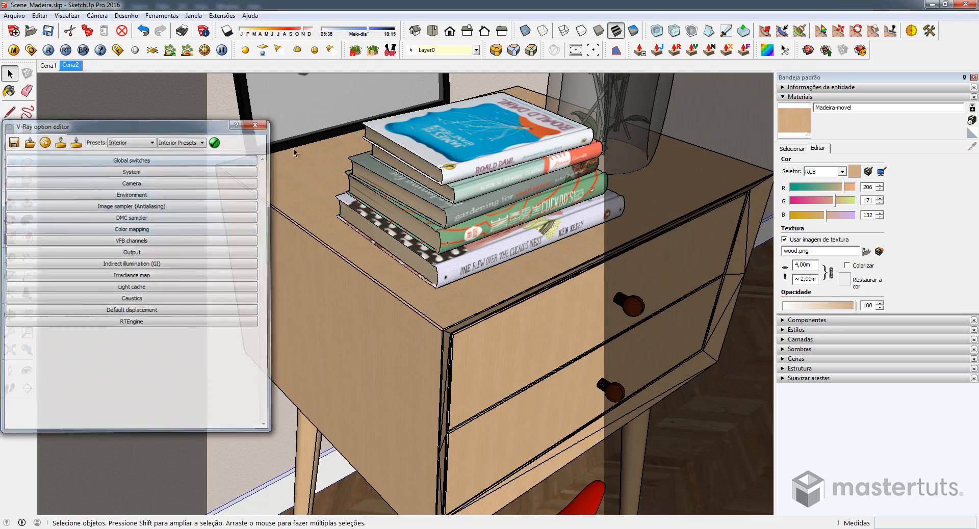
pyautogui.click(32, 50)
pyautogui.click(32, 50)
pyautogui.click(180, 158)
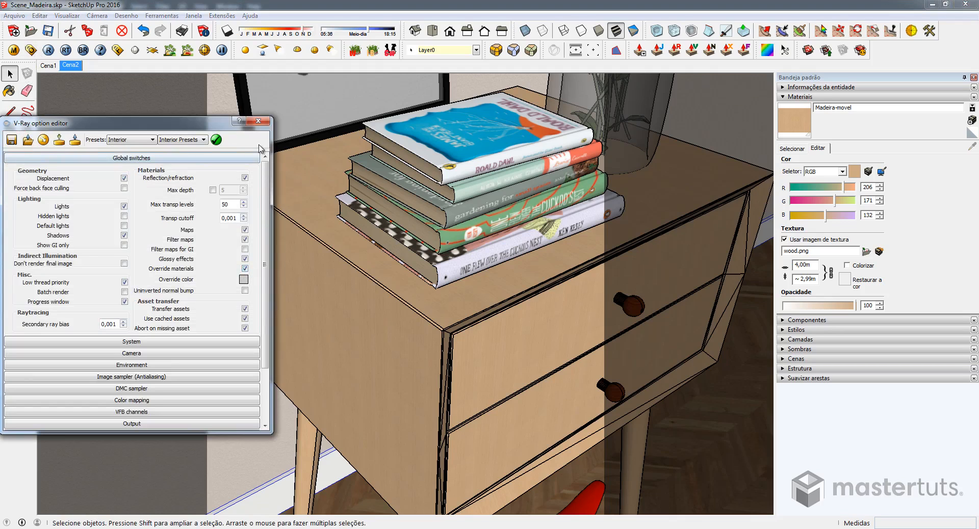
pyautogui.click(258, 121)
# Turn off Can be Overridden in the V-Ray options of the Madeira-movel material
pyautogui.click(13, 50)
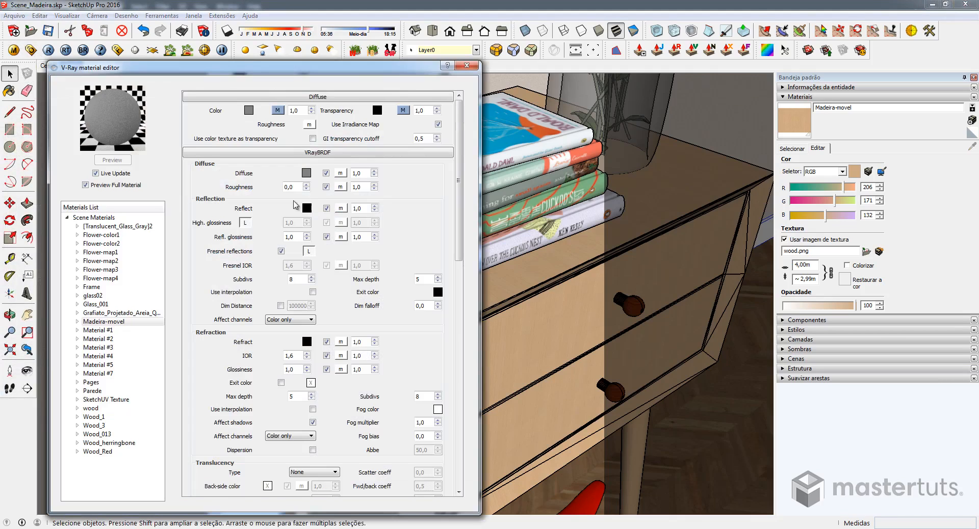
pyautogui.click(301, 98)
pyautogui.click(301, 108)
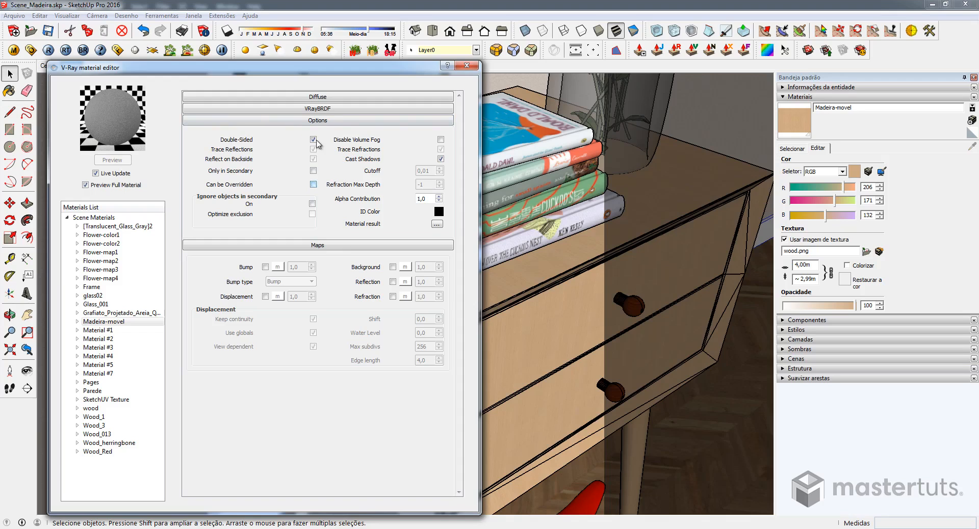
# Choose TexDirt as the texture for the diffuse map of Madeira-movel's VRayBRDF layer
pyautogui.click(317, 120)
pyautogui.click(317, 109)
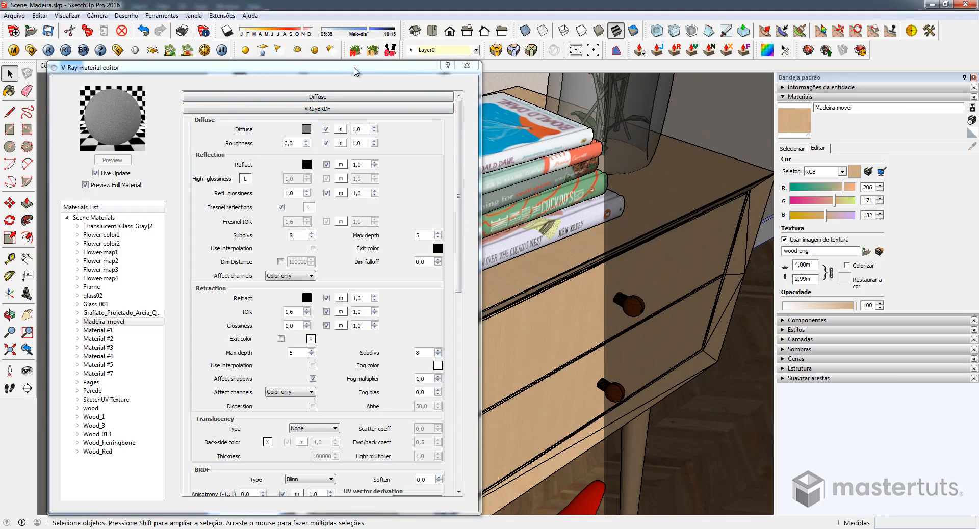
pyautogui.moveTo(356, 72)
pyautogui.mouseDown()
pyautogui.moveTo(422, 151)
pyautogui.moveTo(356, 67)
pyautogui.mouseUp()
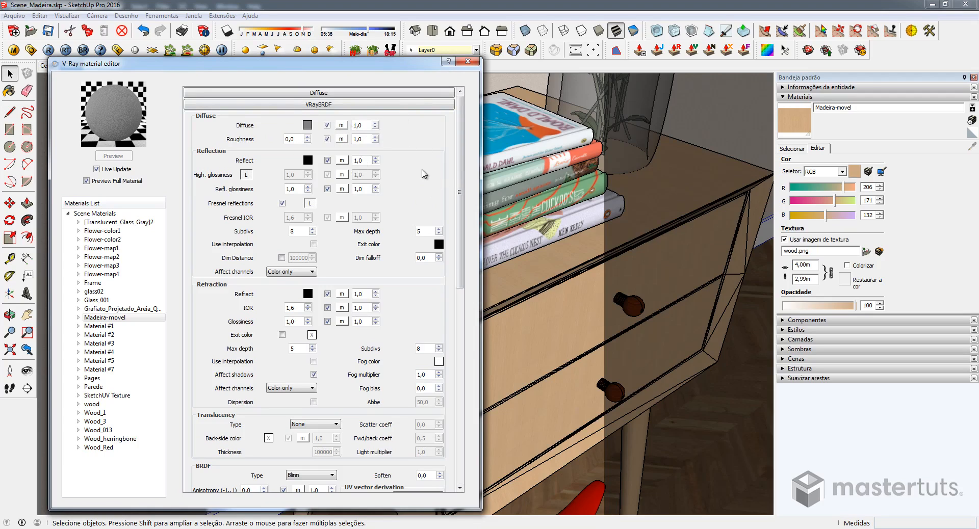
pyautogui.click(341, 127)
pyautogui.click(142, 183)
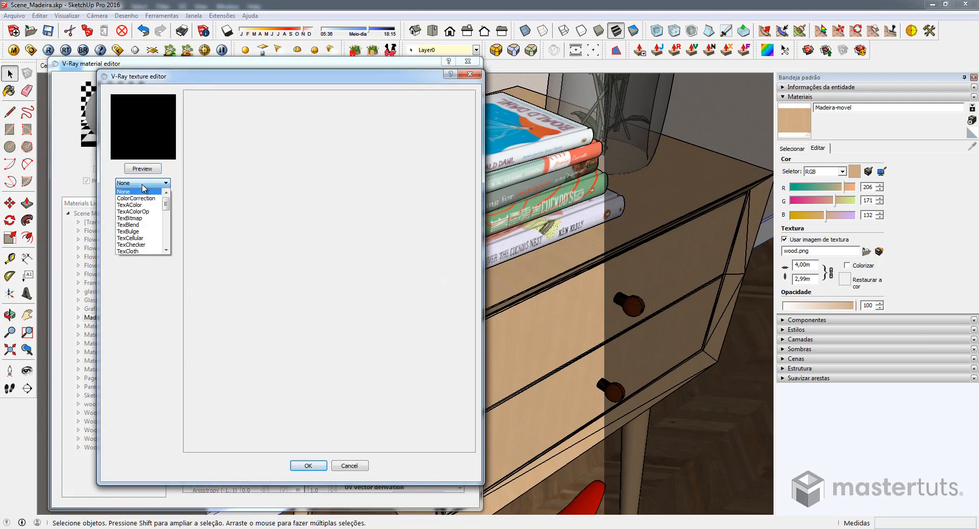
pyautogui.click(166, 250)
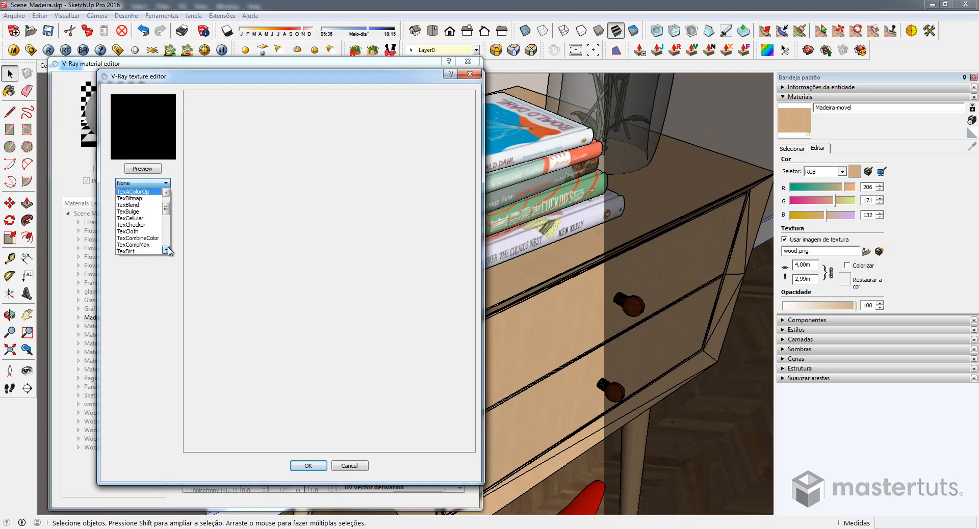
pyautogui.click(139, 245)
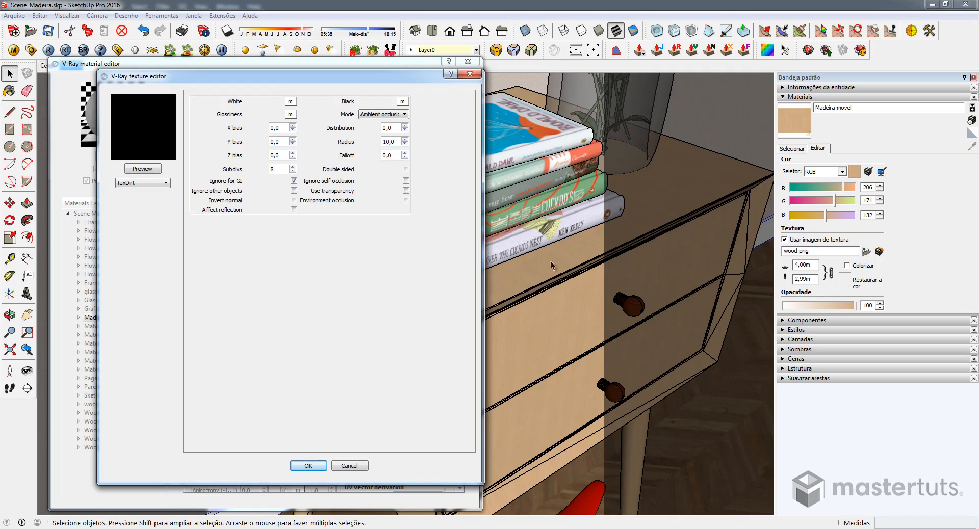
# Accept the TexDirt diffuse map, close the material editor, and run a V-Ray test render of the Cena2 close-up
pyautogui.click(307, 466)
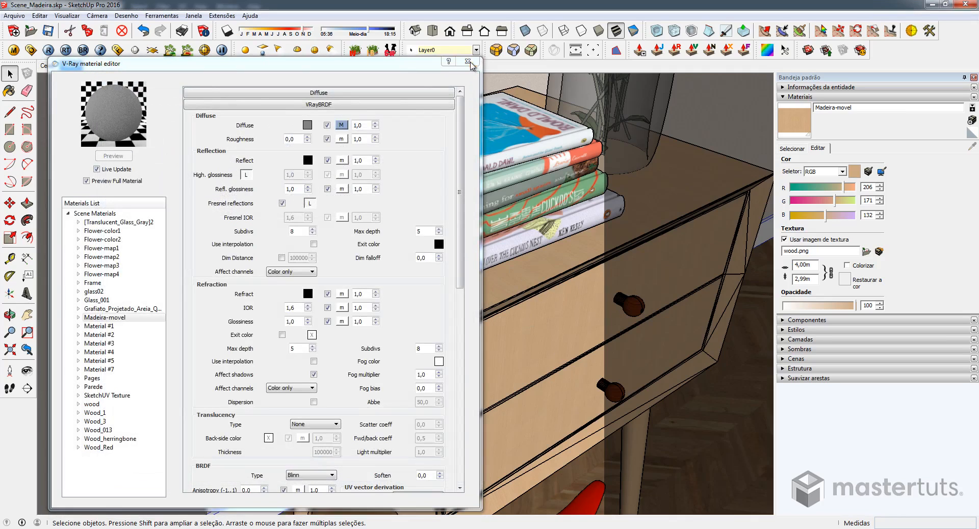
pyautogui.click(468, 63)
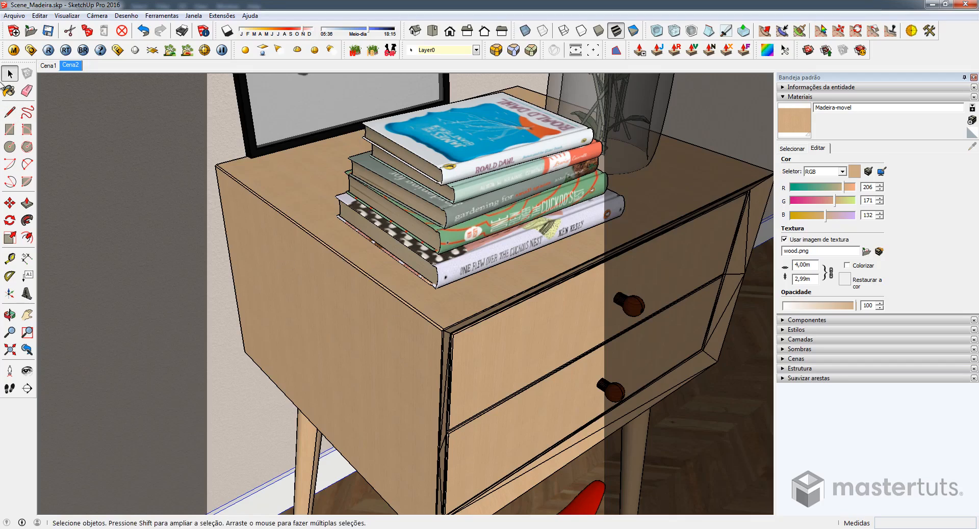
pyautogui.click(47, 50)
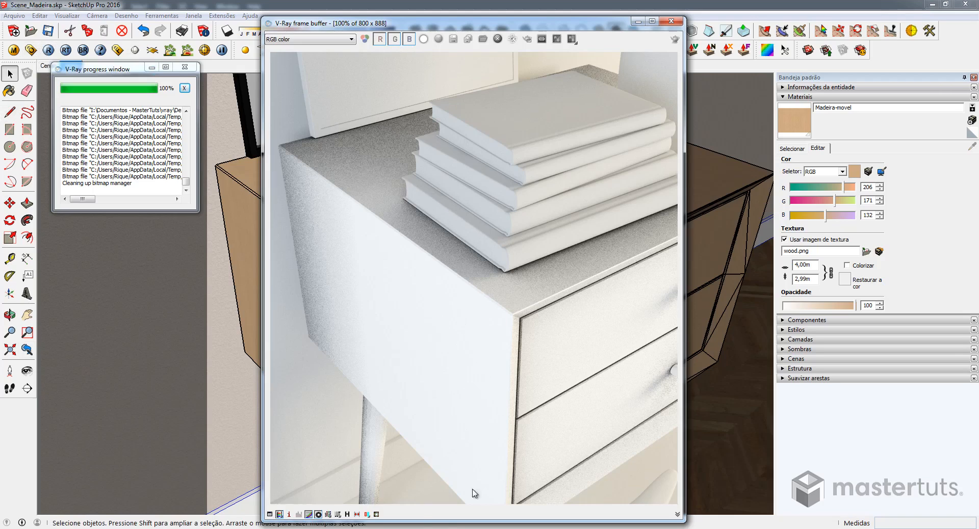
pyautogui.click(674, 24)
# Open the nightstand's nested group for editing and select all of its wood geometry
pyautogui.moveTo(484, 295)
pyautogui.mouseDown(button='middle')
pyautogui.moveTo(488, 319)
pyautogui.moveTo(484, 217)
pyautogui.moveTo(436, 226)
pyautogui.mouseUp(button='middle')
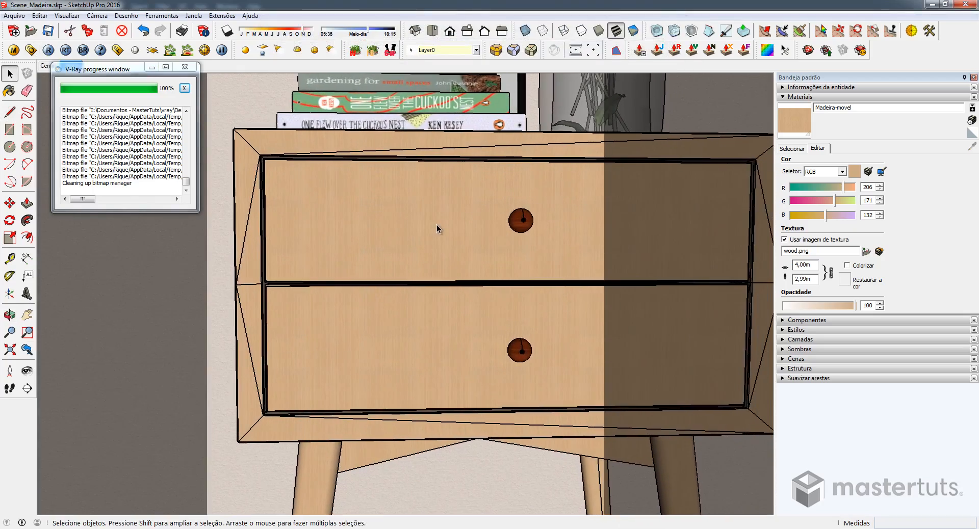
pyautogui.doubleClick(437, 225)
pyautogui.doubleClick(437, 225)
pyautogui.click(436, 224)
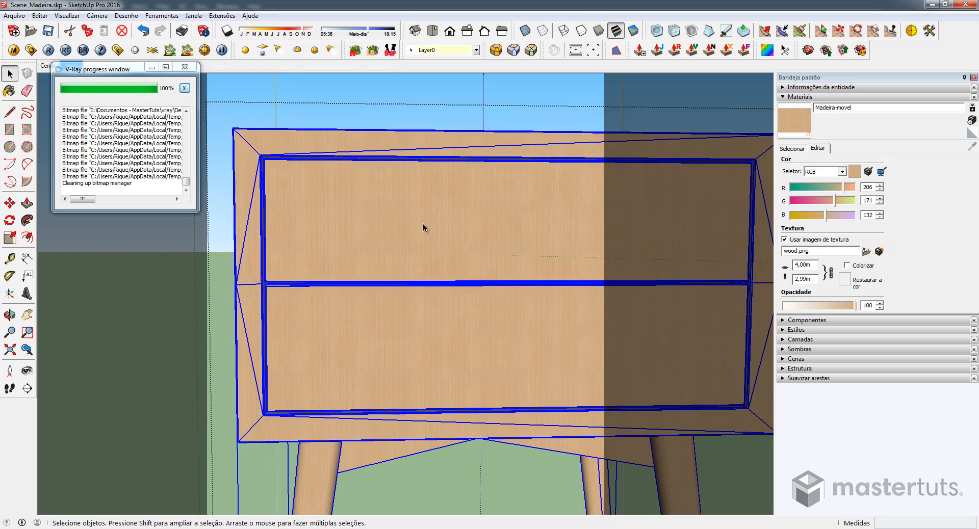
pyautogui.scroll(-8, 423, 228)
pyautogui.click(406, 229)
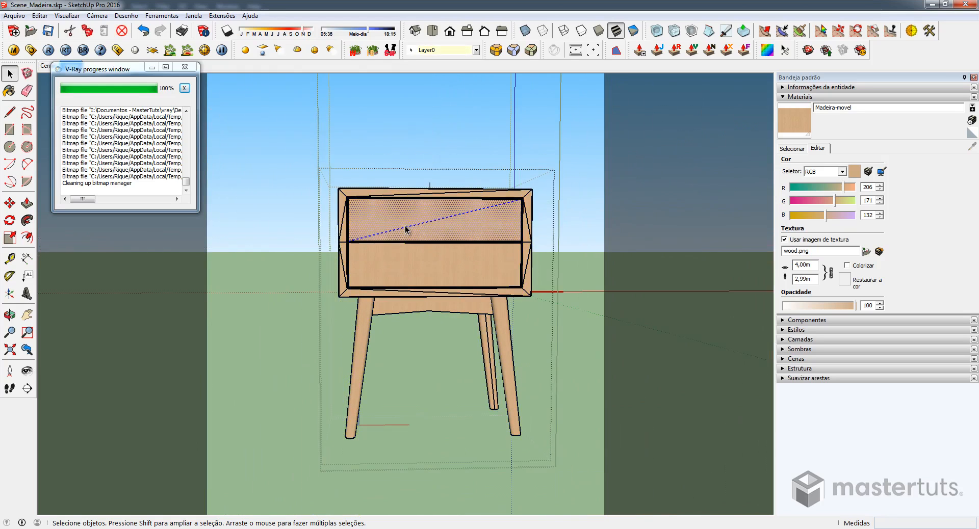
pyautogui.hotkey('ctrl', 'a')
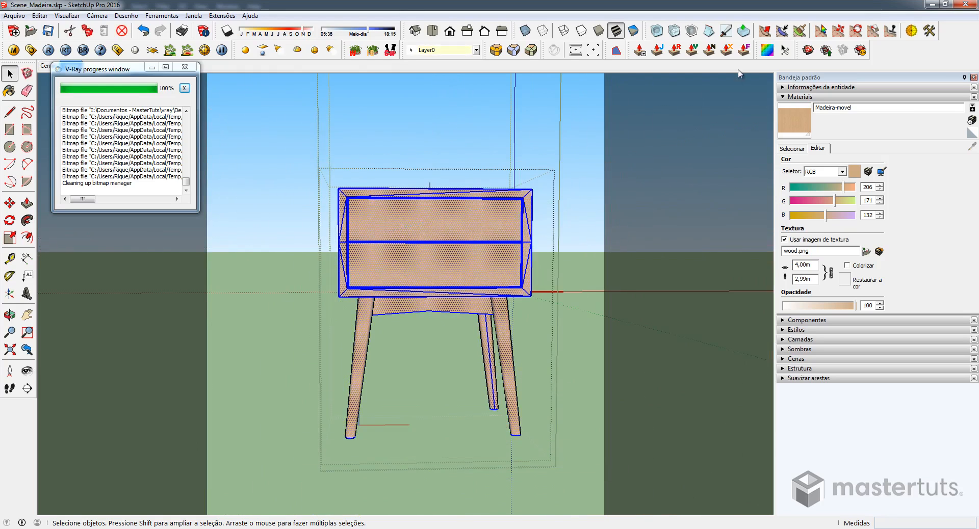
# Apply a SketchUV Box Map to the selected nightstand geometry from the front view
pyautogui.click(766, 51)
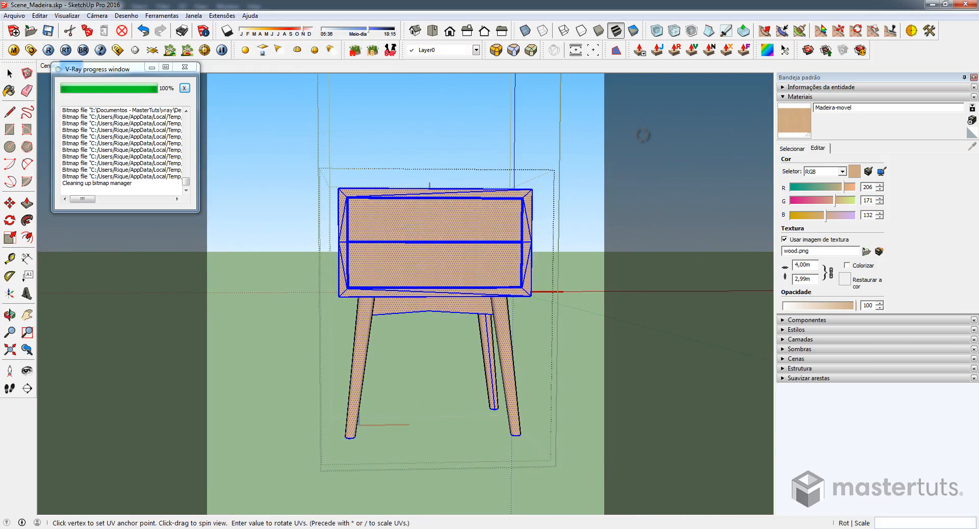
pyautogui.press('F3')
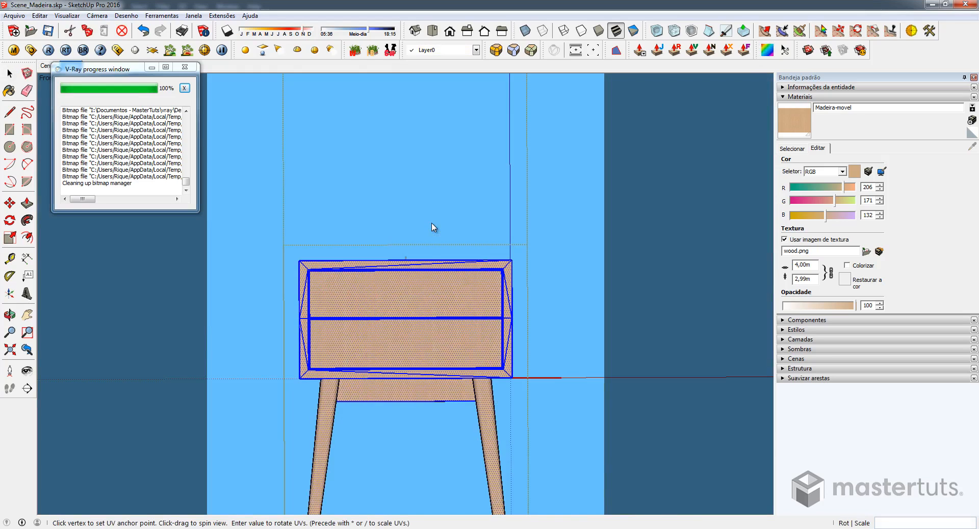
pyautogui.scroll(-1, 417, 274)
pyautogui.scroll(1, 417, 274)
pyautogui.rightClick(415, 276)
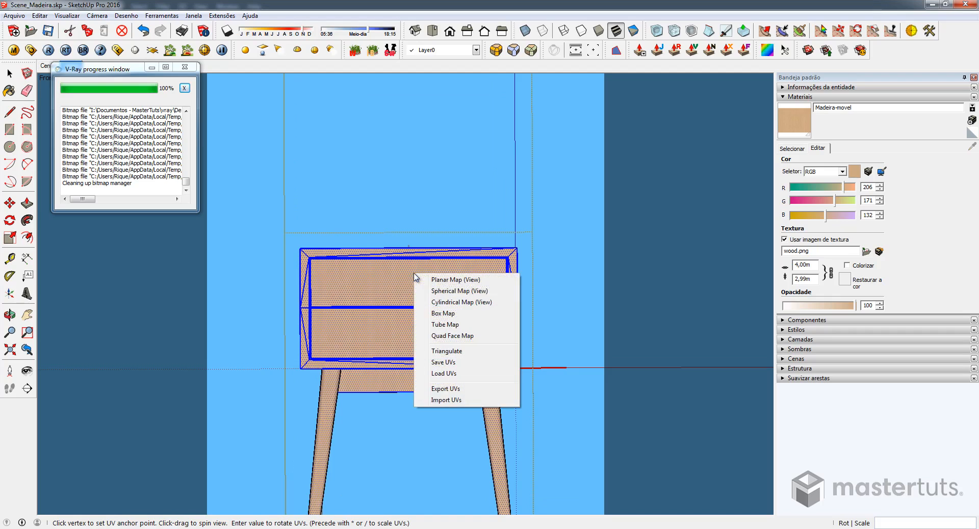
pyautogui.click(437, 314)
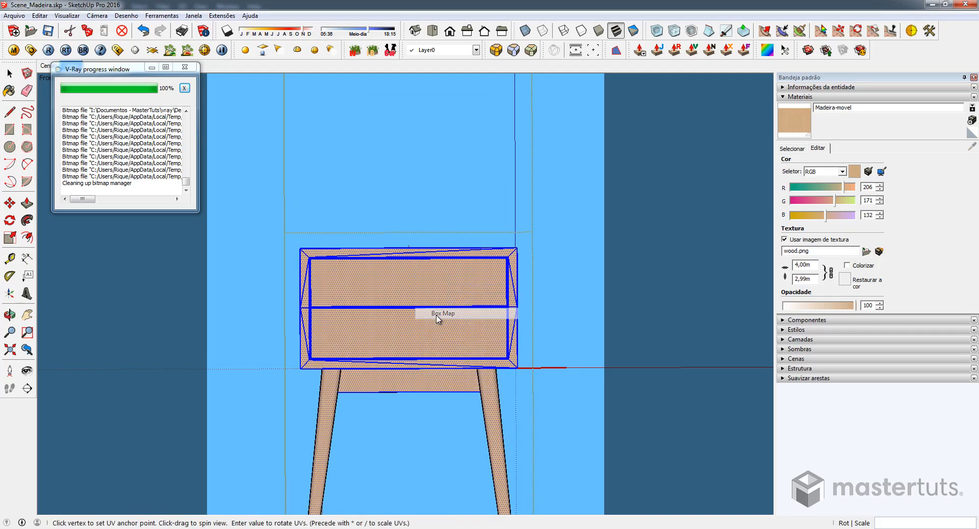
pyautogui.scroll(2, 398, 301)
pyautogui.scroll(1, 383, 279)
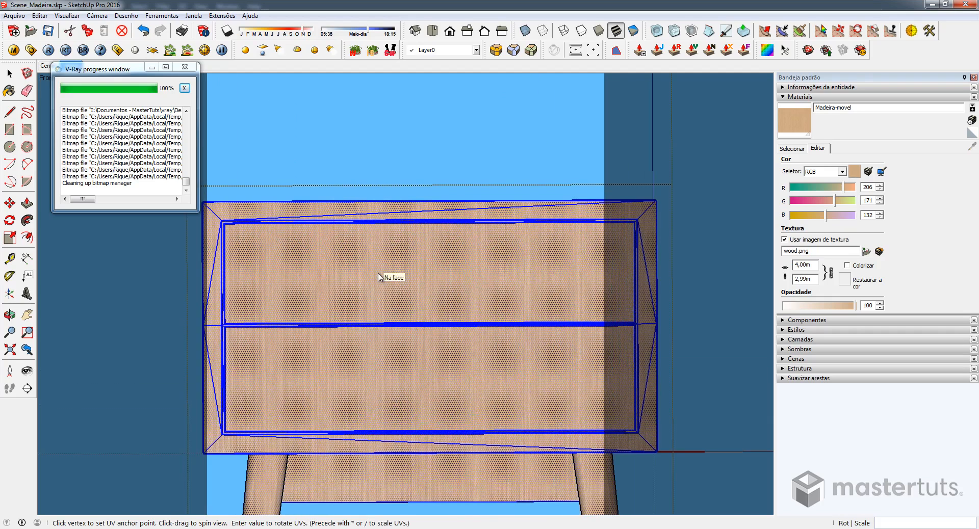
pyautogui.scroll(-3, 388, 277)
pyautogui.scroll(1, 380, 277)
pyautogui.scroll(3, 377, 275)
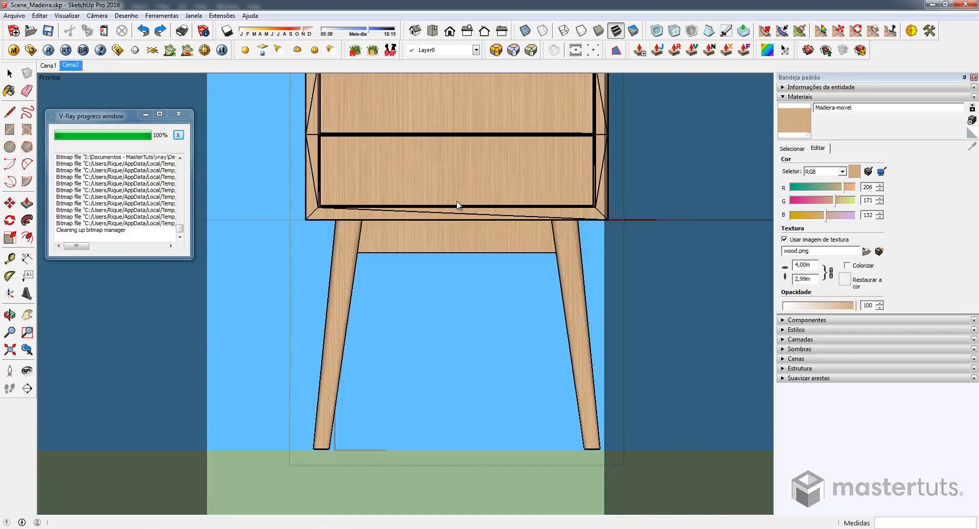
# Apply a SketchUV Cylindrical Map (View) to the nightstand's front-left leg from the front view
pyautogui.scroll(-1, 371, 298)
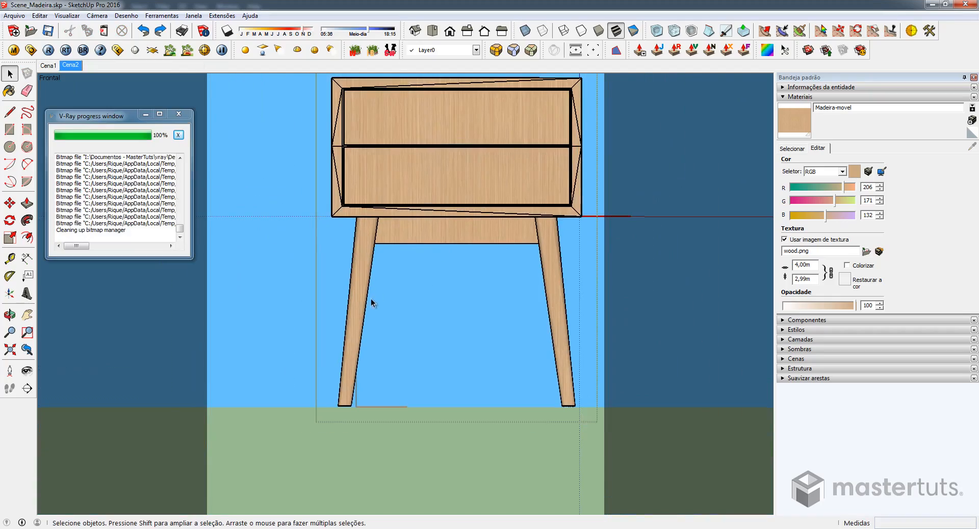
pyautogui.moveTo(359, 298); pyautogui.dragTo(525, 301, button='middle')
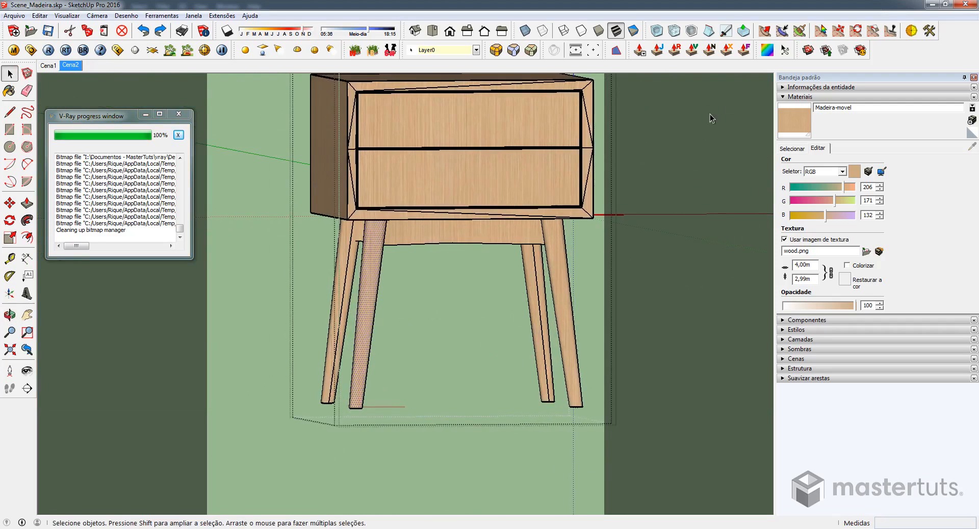
pyautogui.click(767, 50)
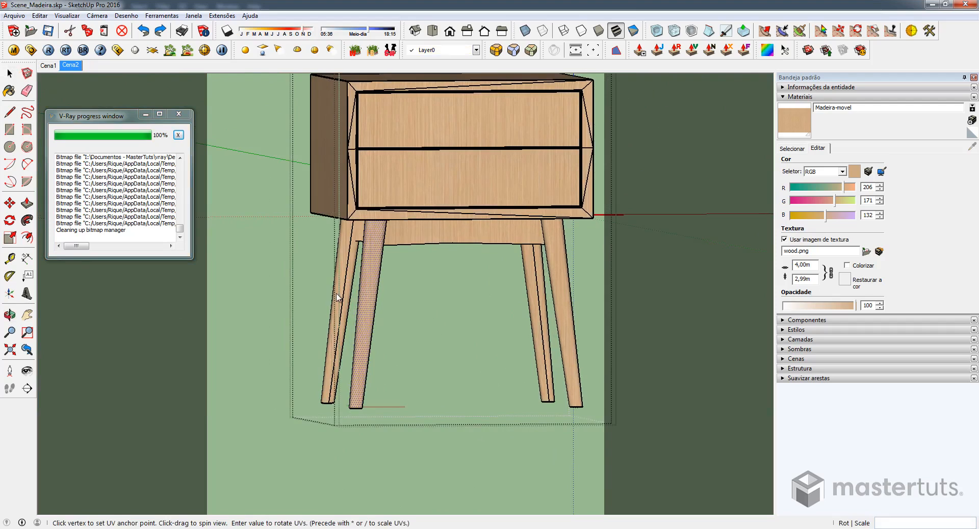
pyautogui.click(369, 291)
pyautogui.press('Down')
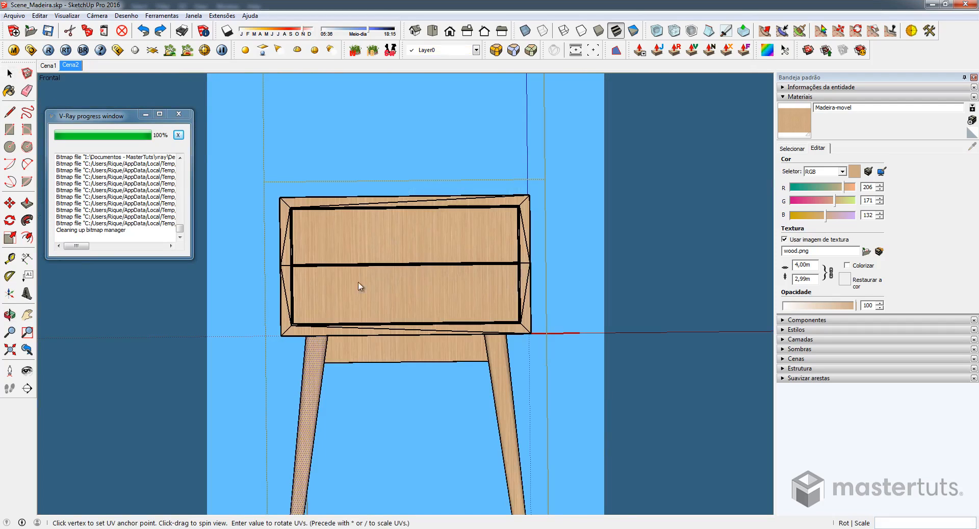
pyautogui.rightClick(313, 377)
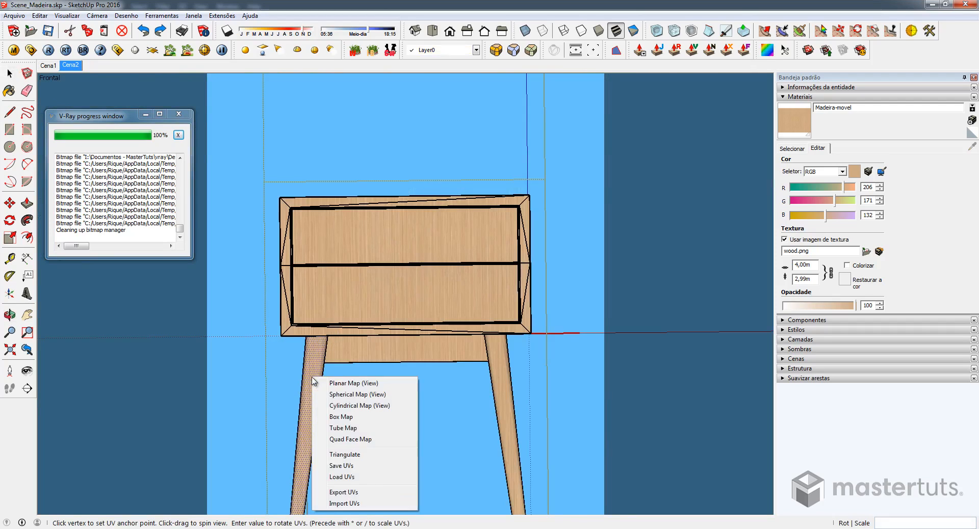
pyautogui.click(348, 407)
pyautogui.scroll(-1, 334, 370)
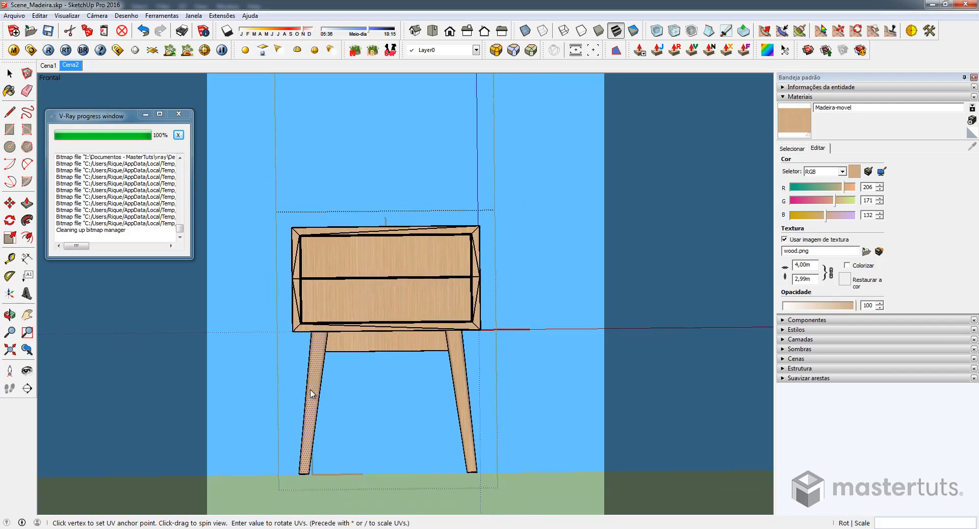
pyautogui.press('space')
pyautogui.scroll(2, 339, 392)
pyautogui.scroll(1, 352, 395)
pyautogui.scroll(2, 320, 357)
pyautogui.scroll(-4, 322, 338)
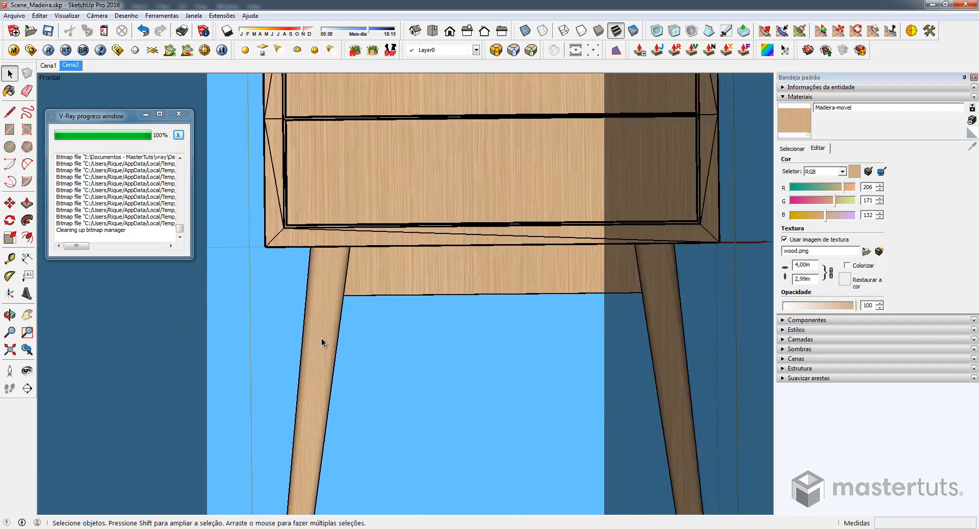
# Apply a SketchUV Cylindrical Map (View) to the nightstand's front-right leg
pyautogui.scroll(1, 545, 358)
pyautogui.click(545, 358)
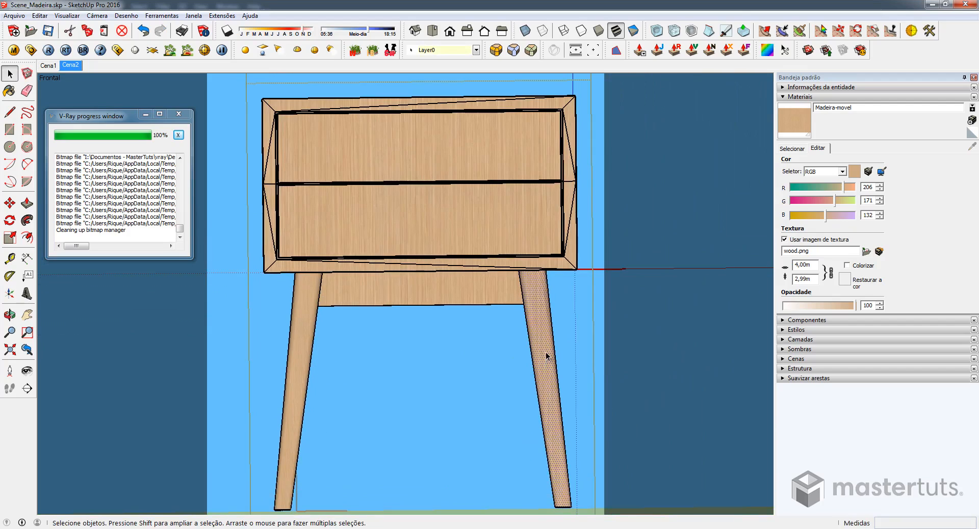
pyautogui.rightClick(544, 340)
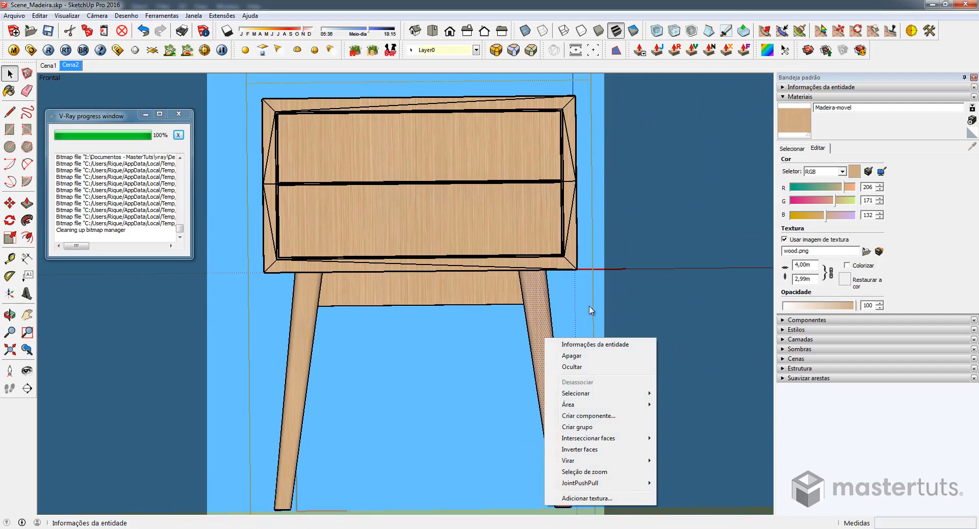
pyautogui.click(767, 53)
pyautogui.rightClick(542, 334)
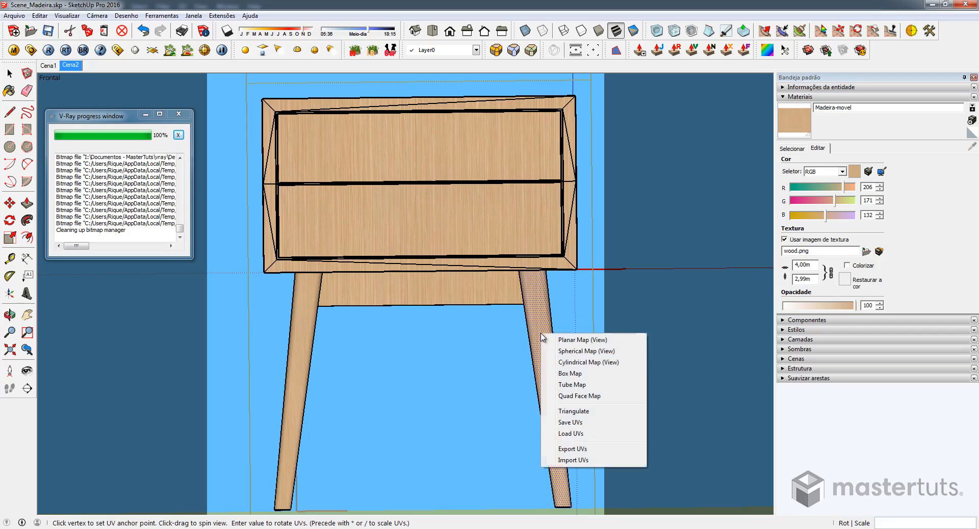
pyautogui.click(565, 362)
pyautogui.moveTo(535, 361); pyautogui.dragTo(573, 371, button='middle')
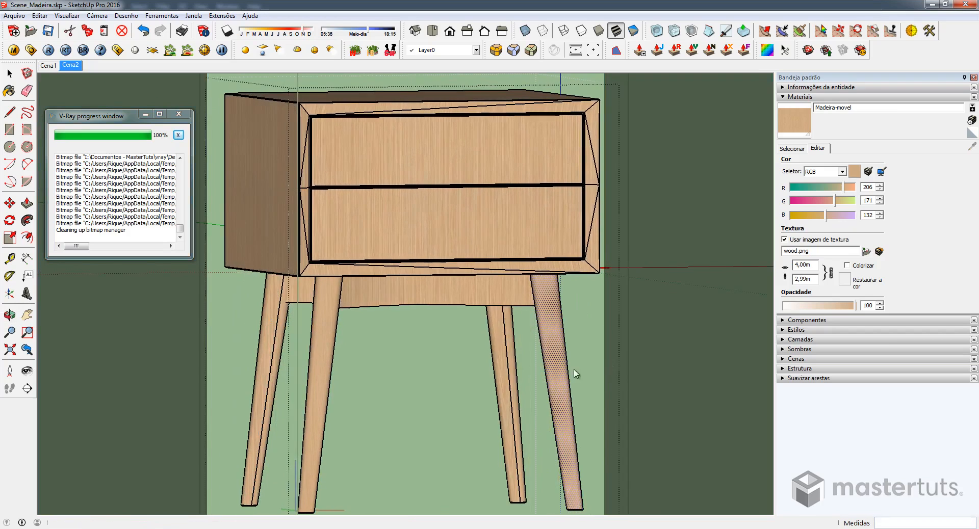
pyautogui.press('space')
# Apply a SketchUV Cylindrical Map (View) to the nightstand's rear-right leg
pyautogui.click(507, 369)
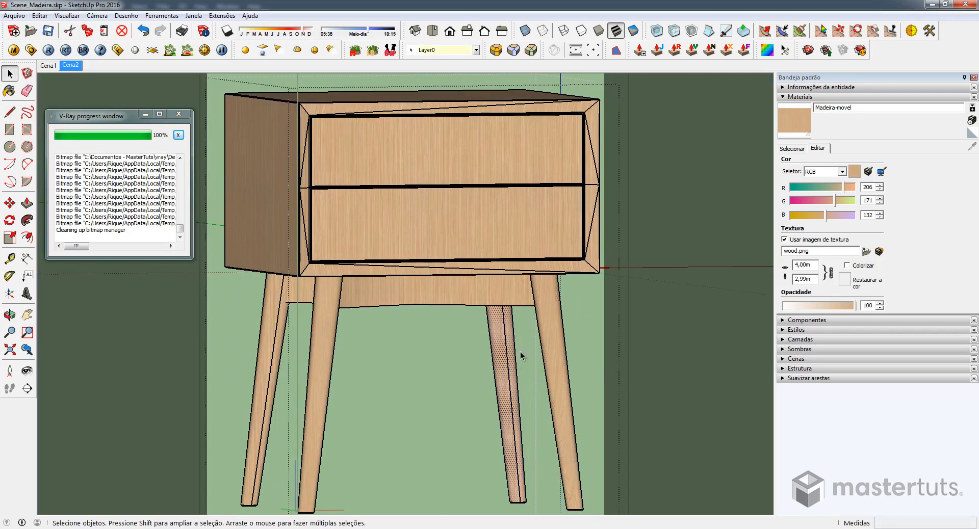
pyautogui.click(766, 49)
pyautogui.rightClick(506, 340)
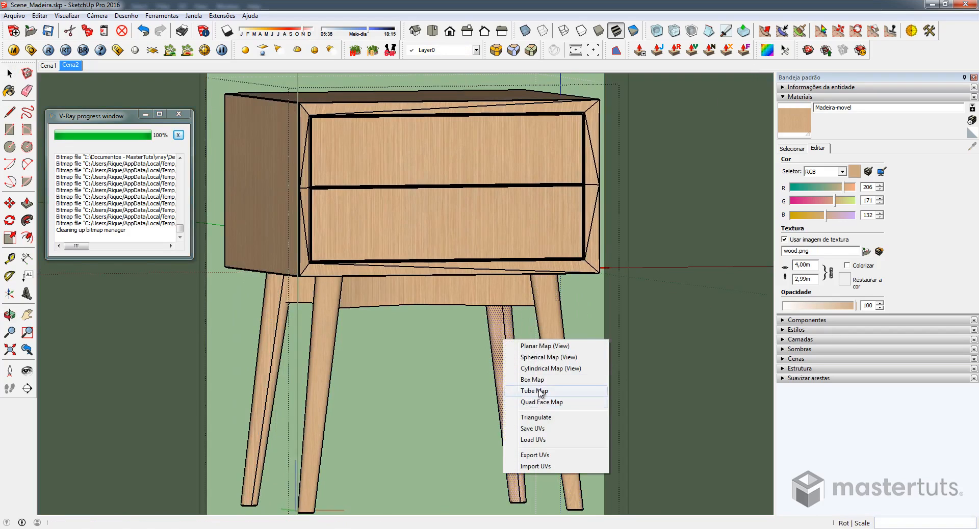
pyautogui.click(551, 368)
pyautogui.press('space')
# Apply a SketchUV Cylindrical Map (View) to the nightstand's rear-left leg
pyautogui.click(269, 367)
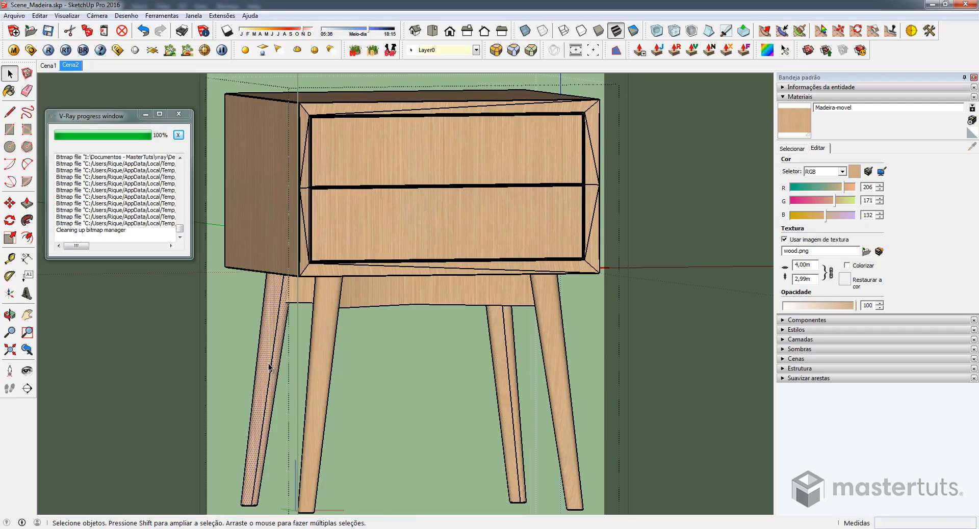
pyautogui.click(766, 49)
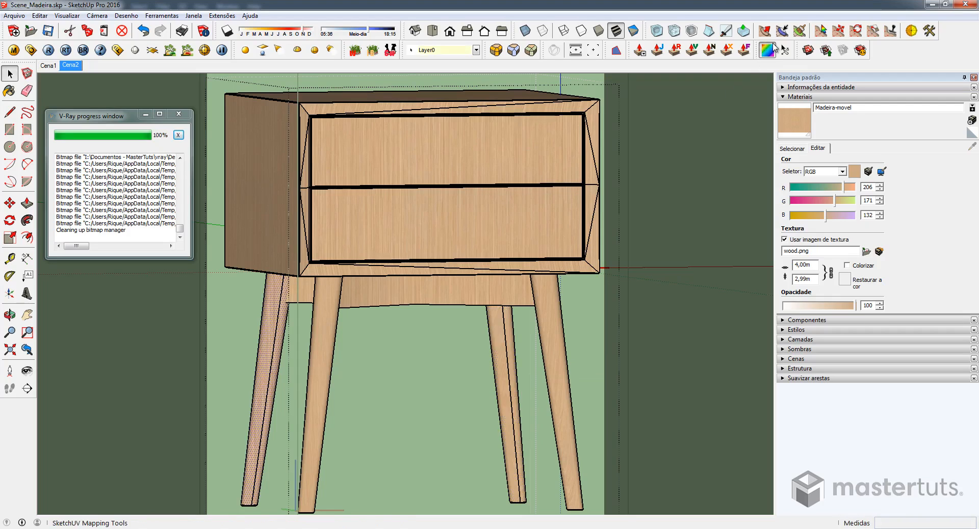
pyautogui.rightClick(274, 355)
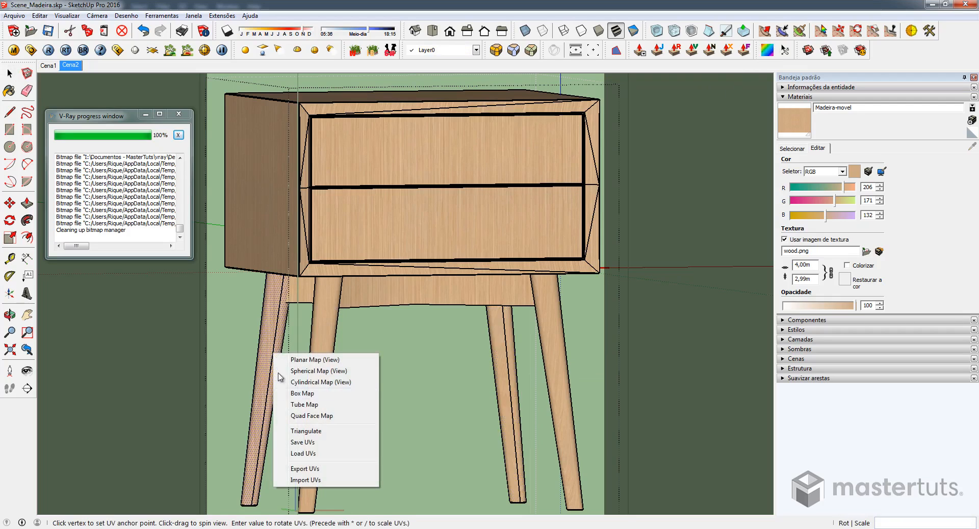
pyautogui.click(310, 377)
pyautogui.press('space')
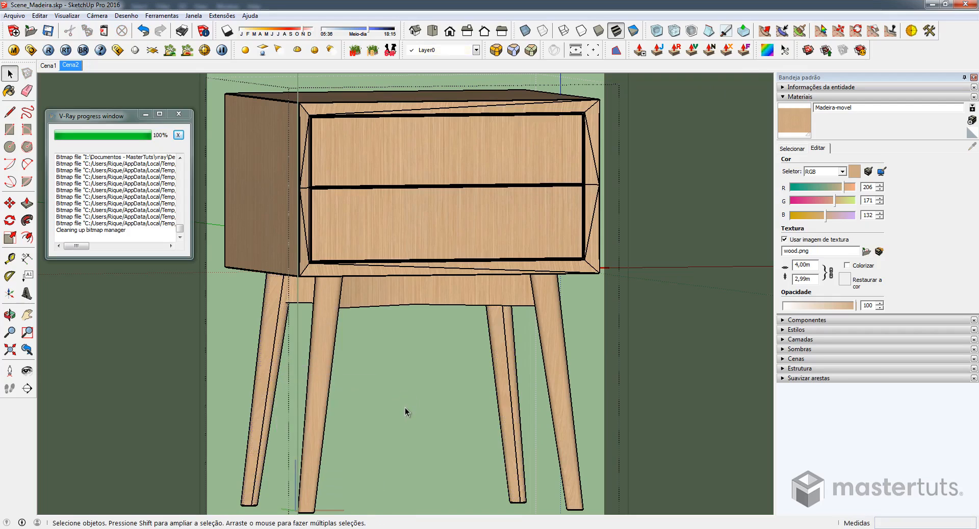
# Rotate the wood texture on the nightstand's top face by 90 degrees with SketchUV
pyautogui.moveTo(405, 408); pyautogui.dragTo(516, 270, button='middle')
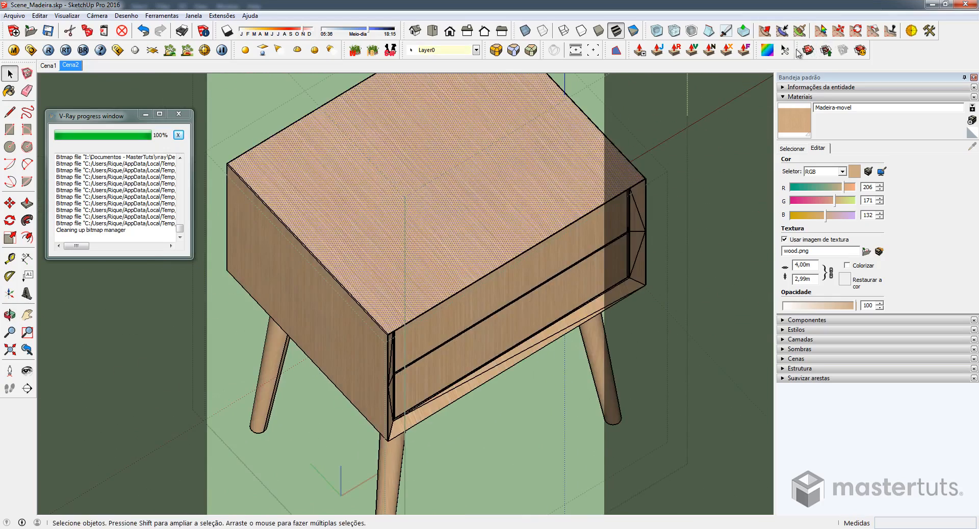
pyautogui.click(767, 51)
pyautogui.rightClick(447, 176)
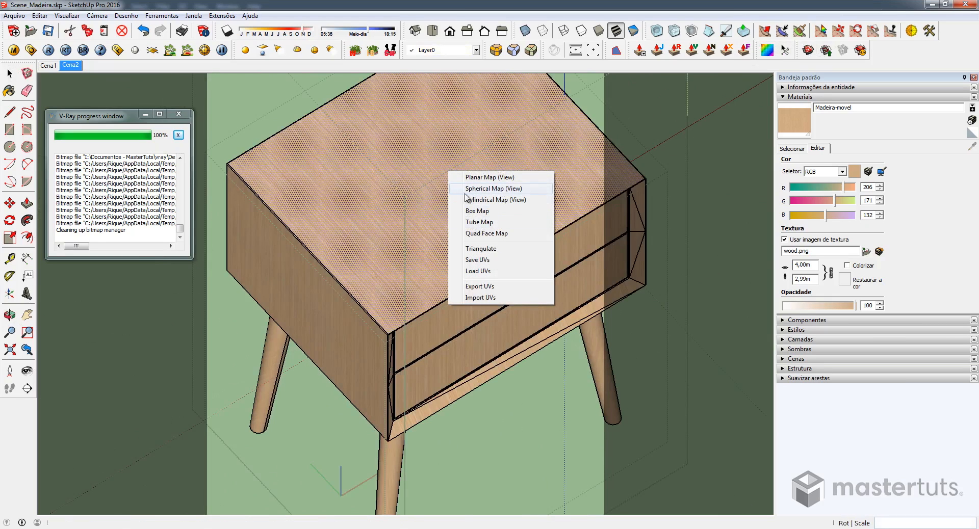
pyautogui.press('Escape')
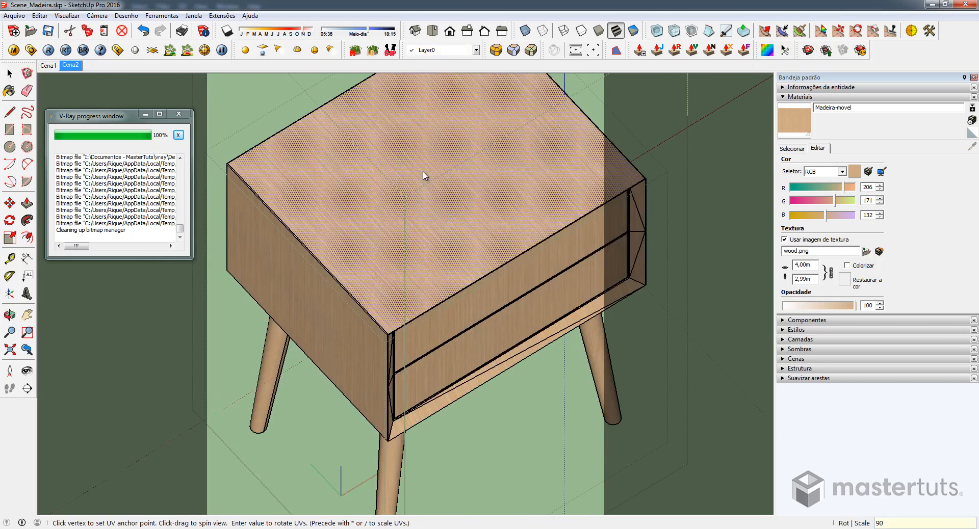
pyautogui.press('space')
# Inspect the wood grain direction on the nightstand's drawers, top and legs, and return to the Cena2 scene view
pyautogui.moveTo(442, 315)
pyautogui.mouseDown(button='middle')
pyautogui.moveTo(439, 287)
pyautogui.moveTo(452, 290)
pyautogui.moveTo(361, 197)
pyautogui.mouseUp(button='middle')
pyautogui.scroll(6, 360, 197)
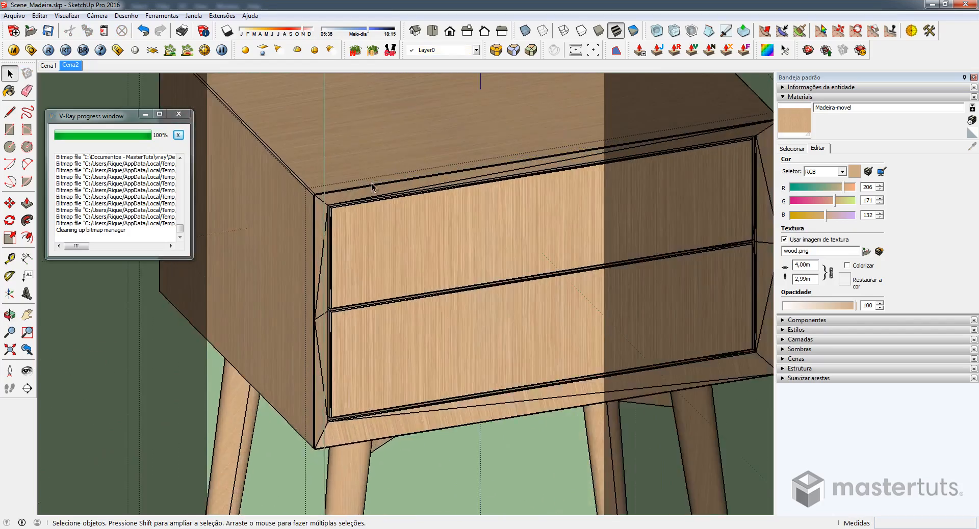
pyautogui.scroll(-6, 350, 215)
pyautogui.moveTo(350, 217); pyautogui.dragTo(613, 291, button='middle')
pyautogui.click(71, 64)
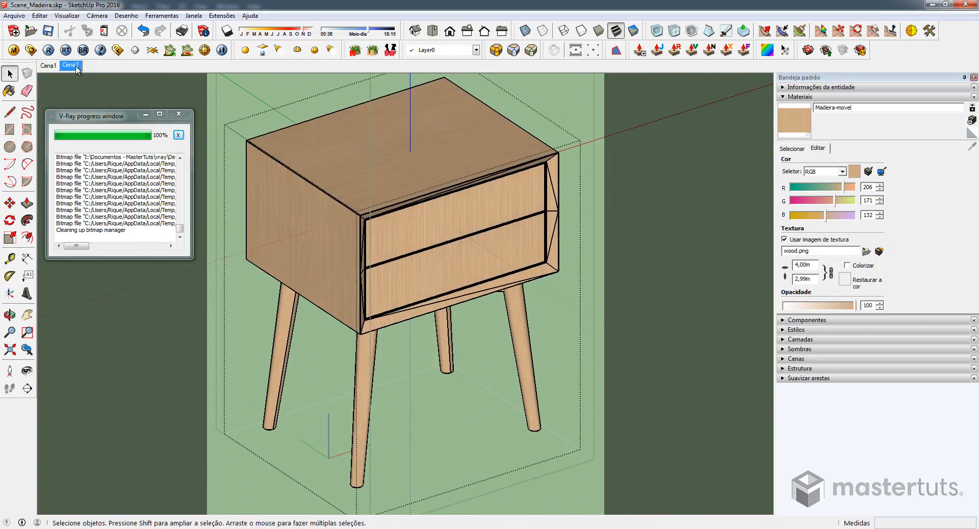
# Load wood.png as a TexBitmap in the White slot of the Madeira-movel material's TexDirt diffuse map
pyautogui.click(76, 69)
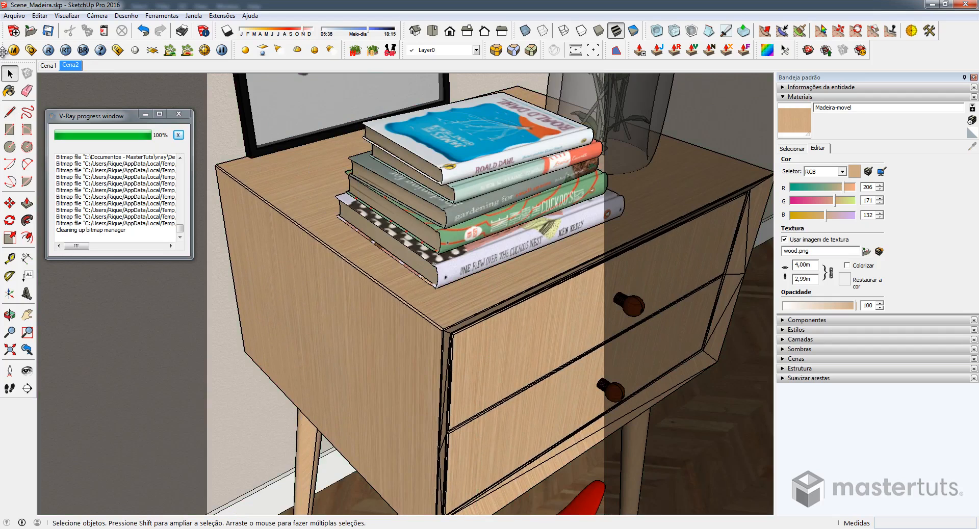
pyautogui.click(14, 50)
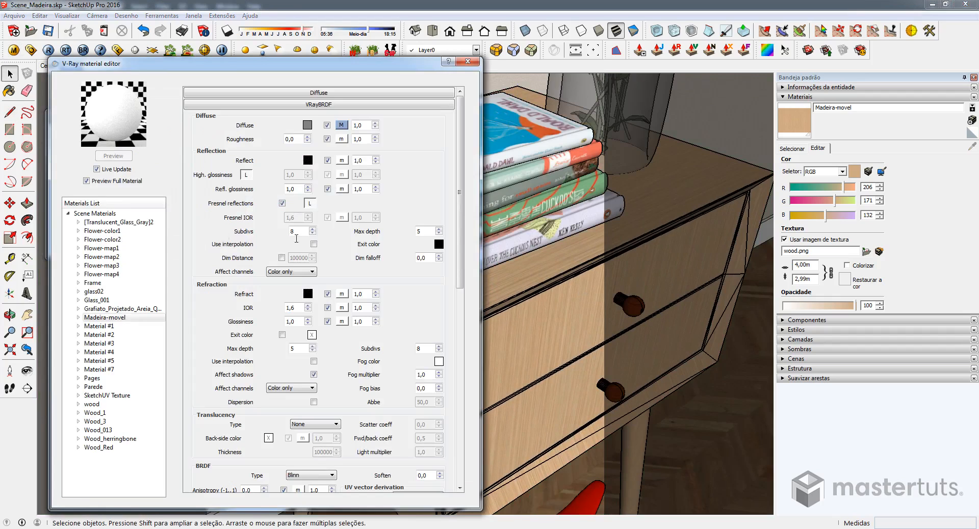
pyautogui.click(341, 125)
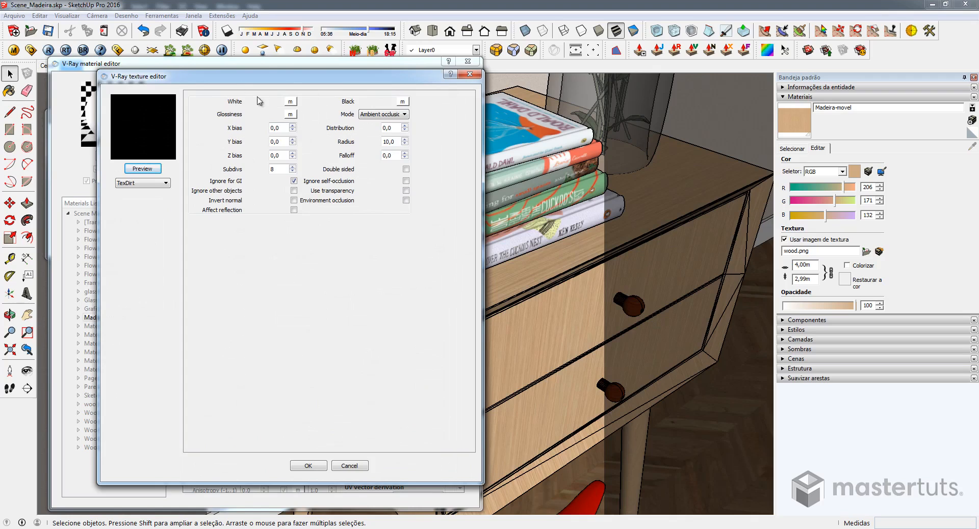
pyautogui.click(290, 102)
pyautogui.click(141, 183)
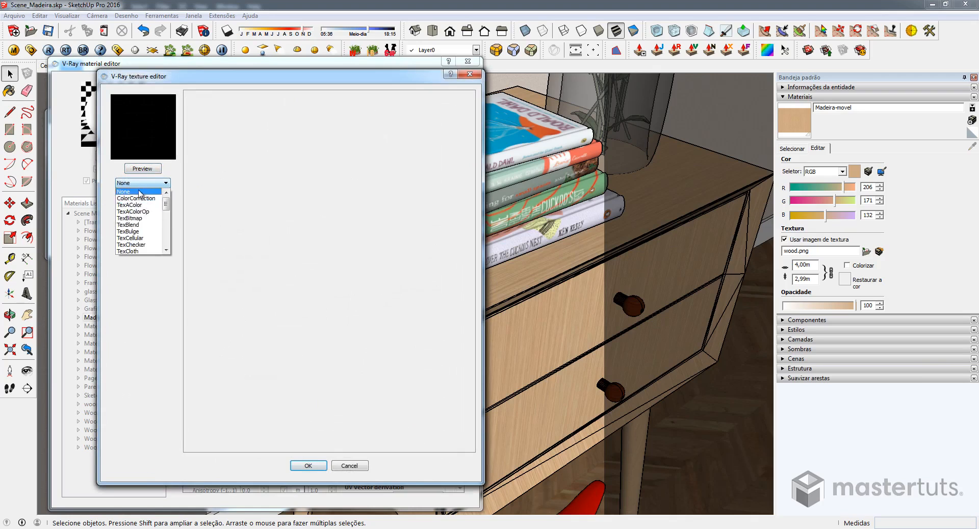
pyautogui.click(137, 219)
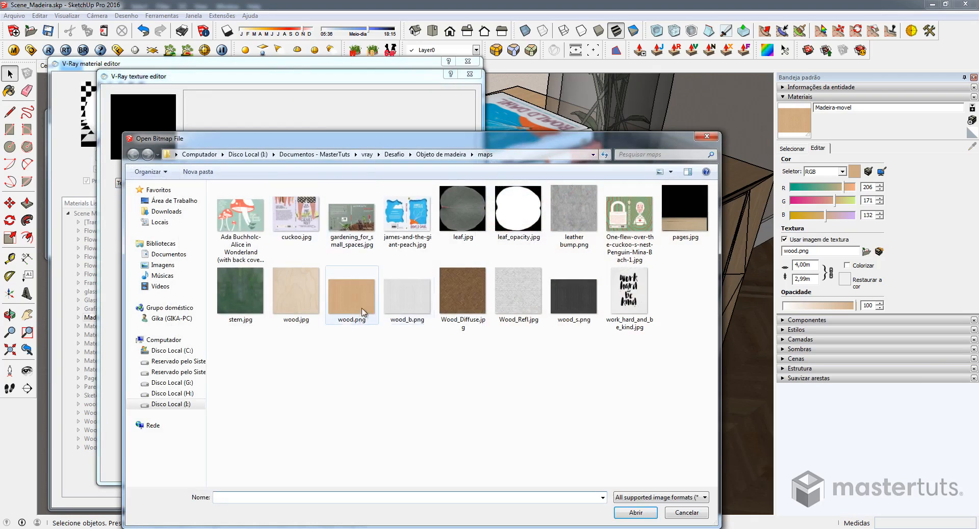
pyautogui.doubleClick(350, 314)
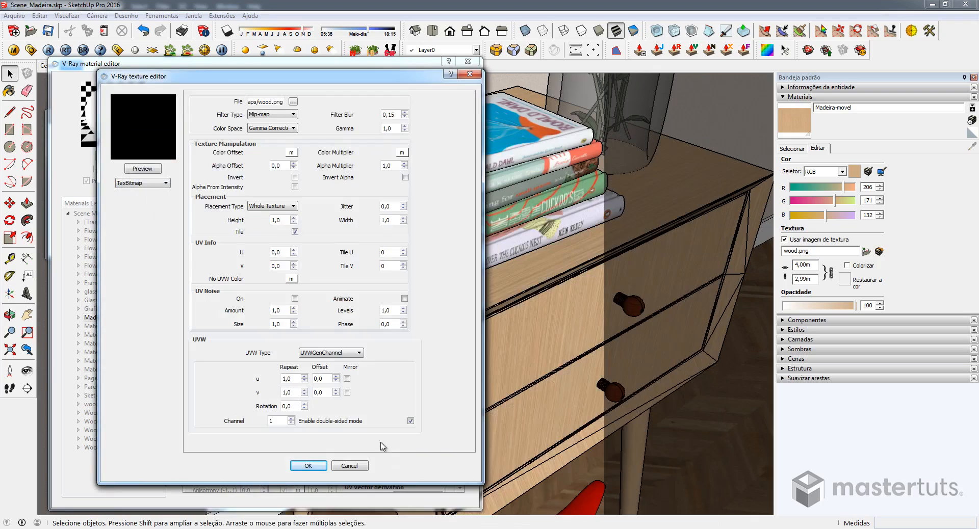
pyautogui.click(308, 465)
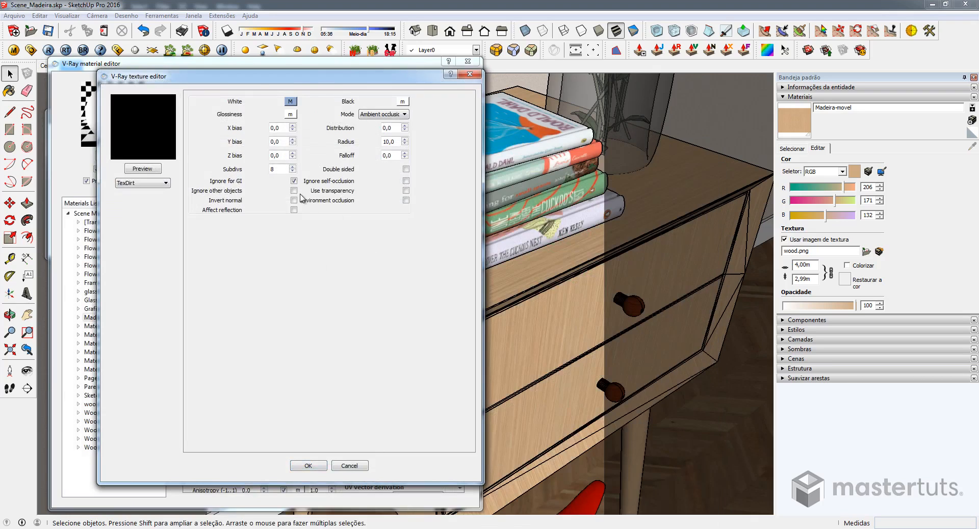
pyautogui.click(308, 466)
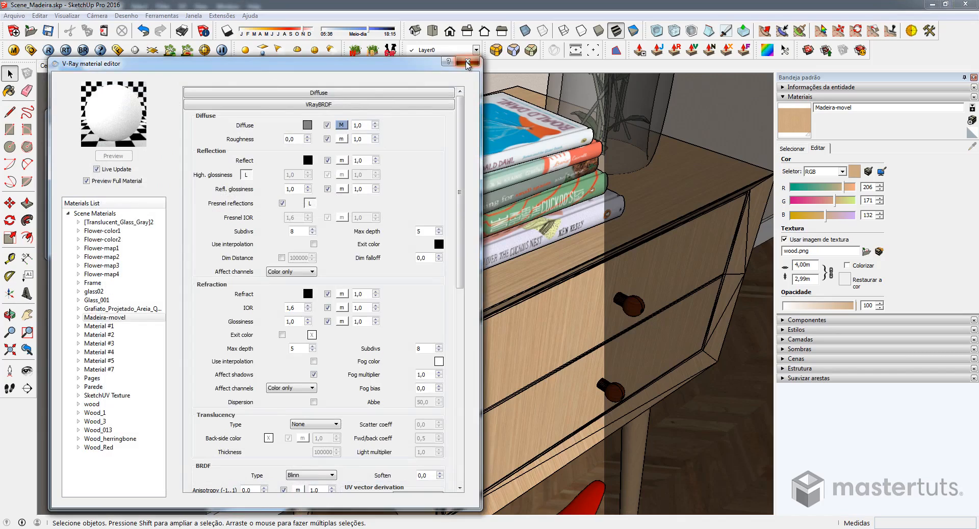
# Close the V-Ray material editor and render the Cena2 view of the nightstand
pyautogui.click(467, 64)
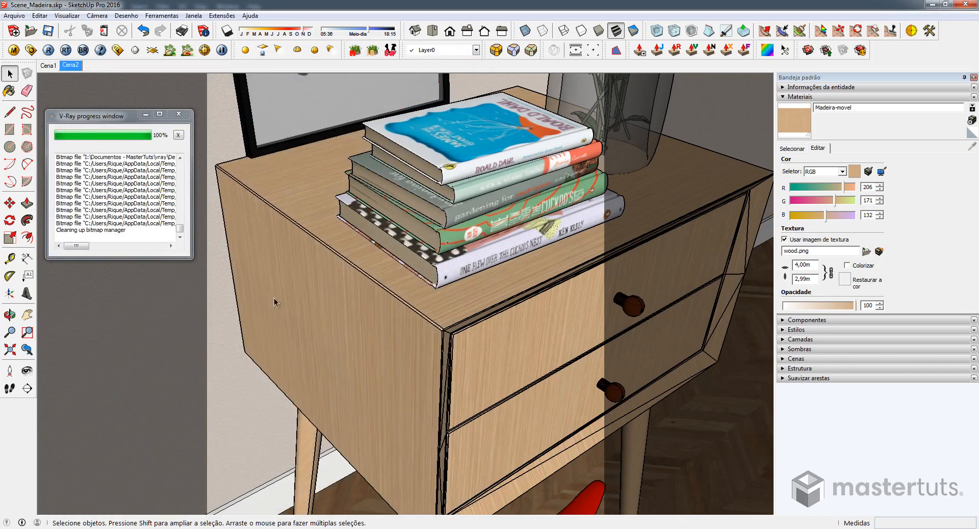
pyautogui.click(49, 49)
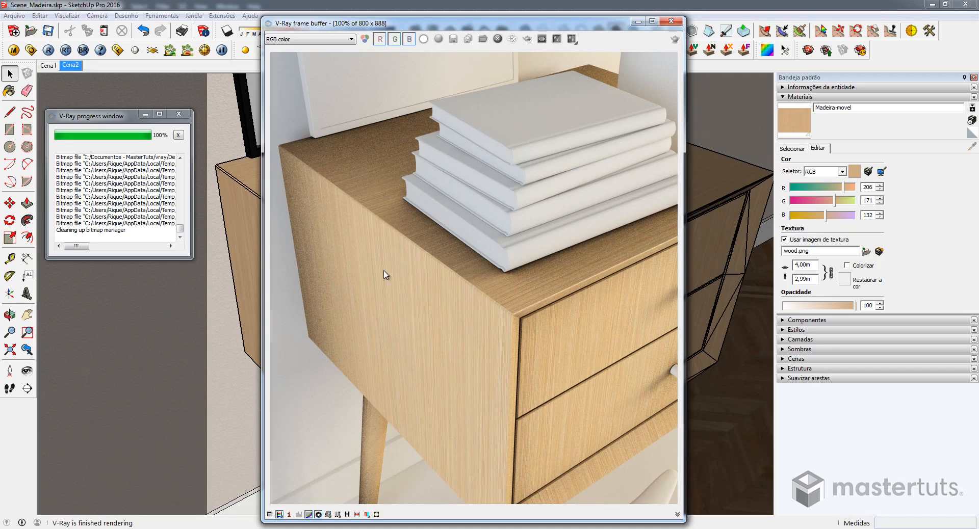
# Edit the Subdivs value of Madeira-movel's TexDirt diffuse map and examine the shading on the rendered nightstand
pyautogui.click(13, 50)
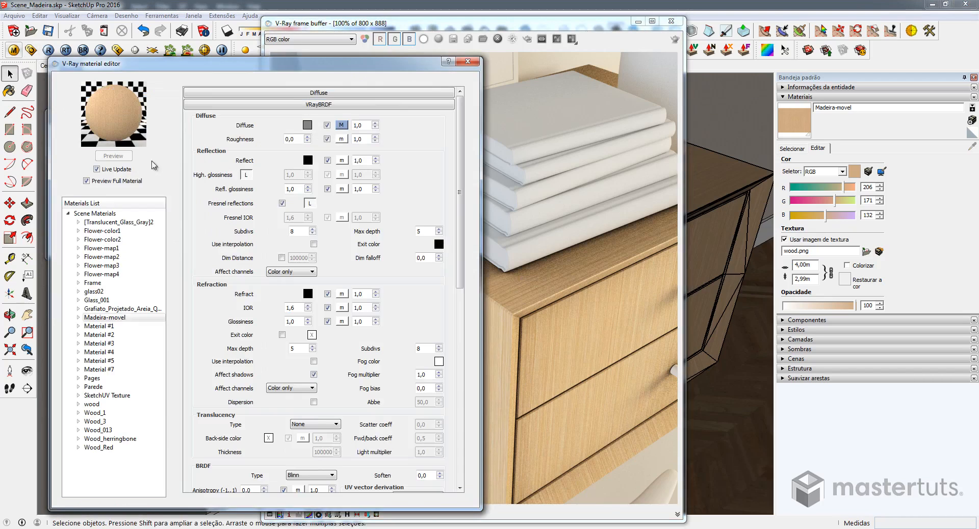
pyautogui.click(341, 125)
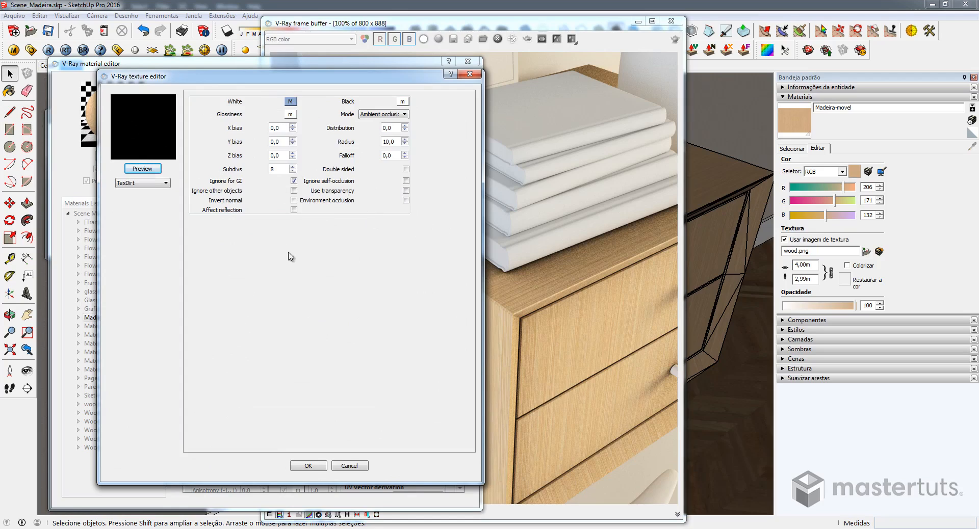
pyautogui.doubleClick(276, 169)
pyautogui.click(314, 465)
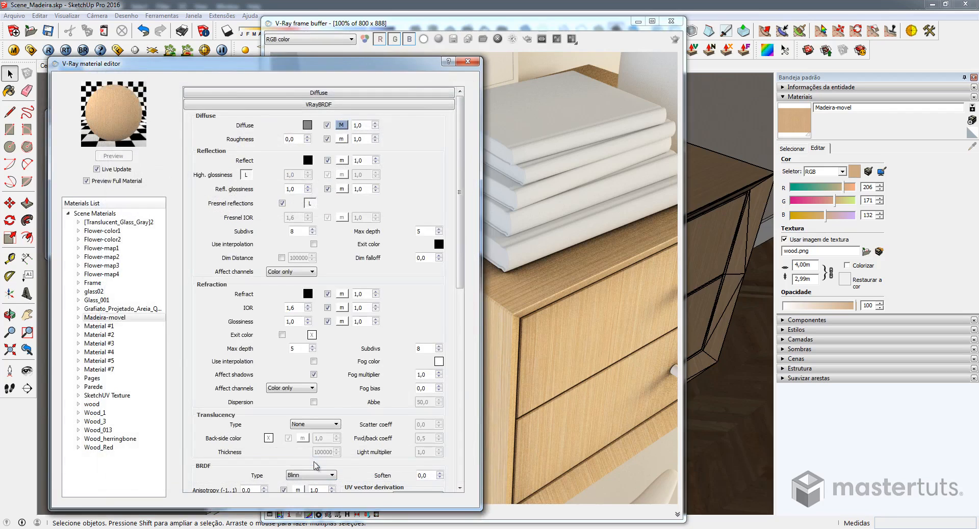
pyautogui.moveTo(402, 64); pyautogui.dragTo(190, 89)
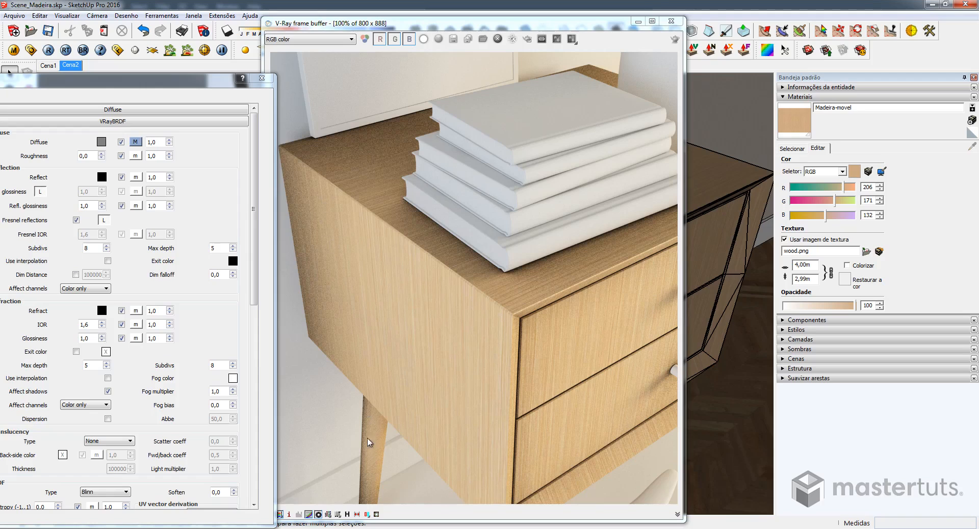
pyautogui.moveTo(175, 81); pyautogui.dragTo(565, 59)
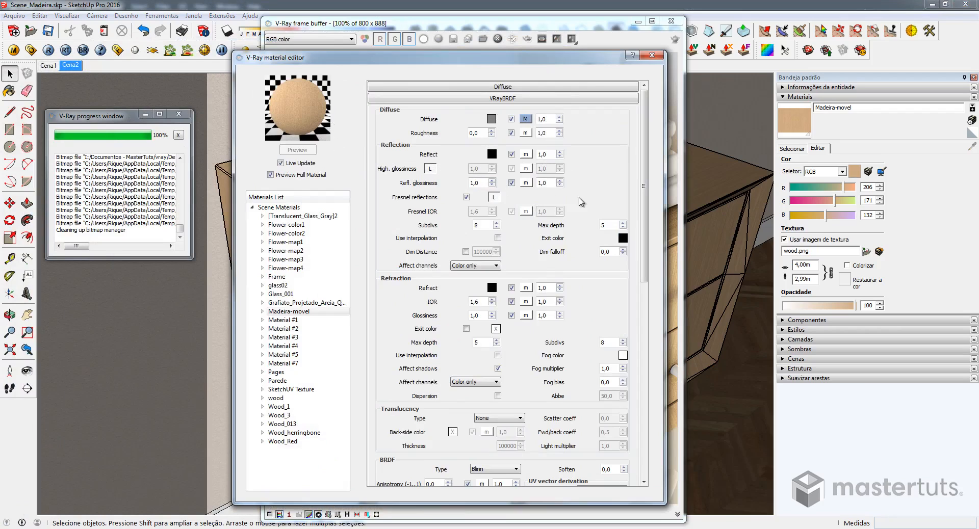
# Assign wood_s.png as a TexBitmap map to the Reflect channel of the Madeira-movel material
pyautogui.click(525, 154)
pyautogui.click(144, 183)
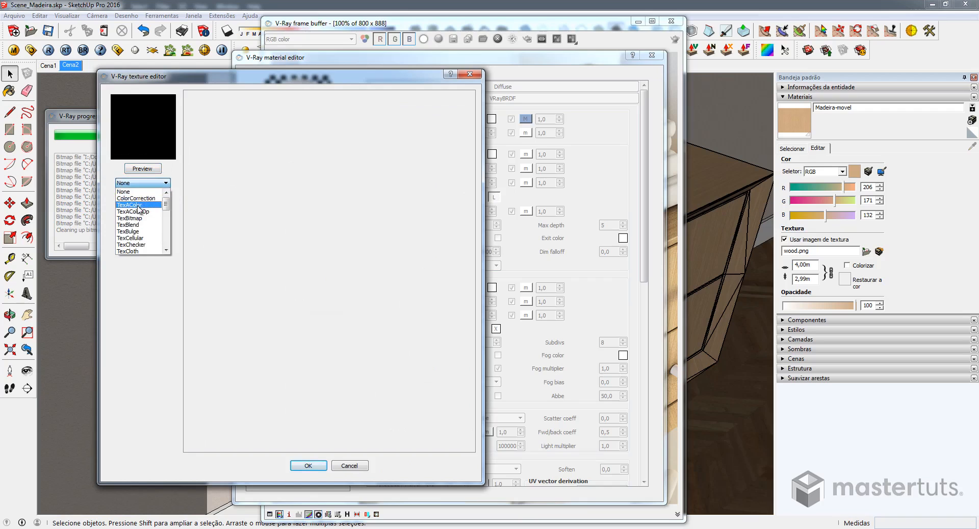
pyautogui.click(135, 218)
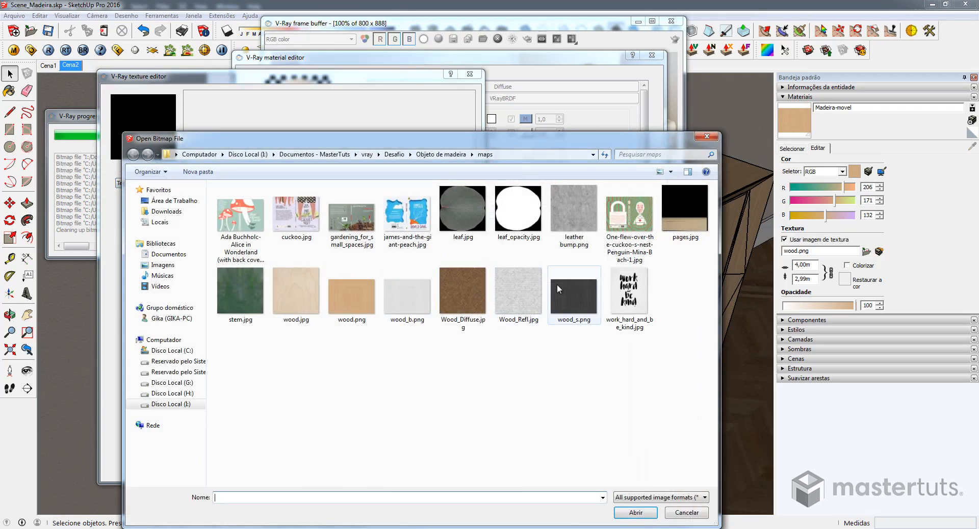
pyautogui.doubleClick(573, 295)
pyautogui.click(308, 460)
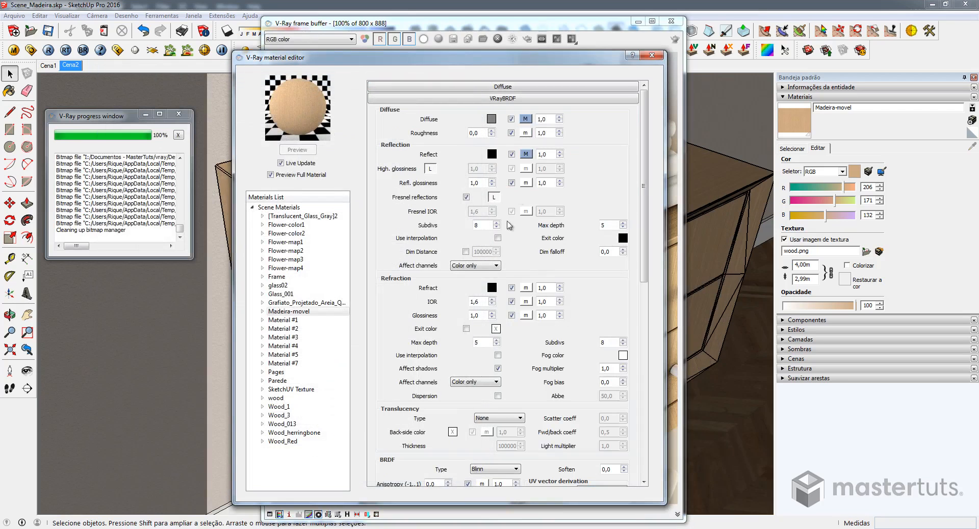
# Disable Fresnel reflections on Madeira-movel and set the Reflect map multiplier to 0,9
pyautogui.click(466, 198)
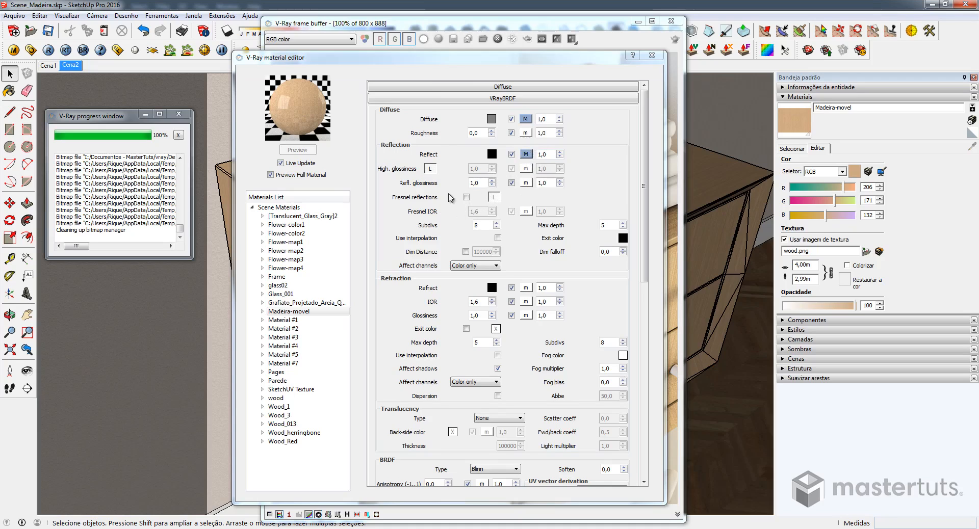
pyautogui.doubleClick(549, 154)
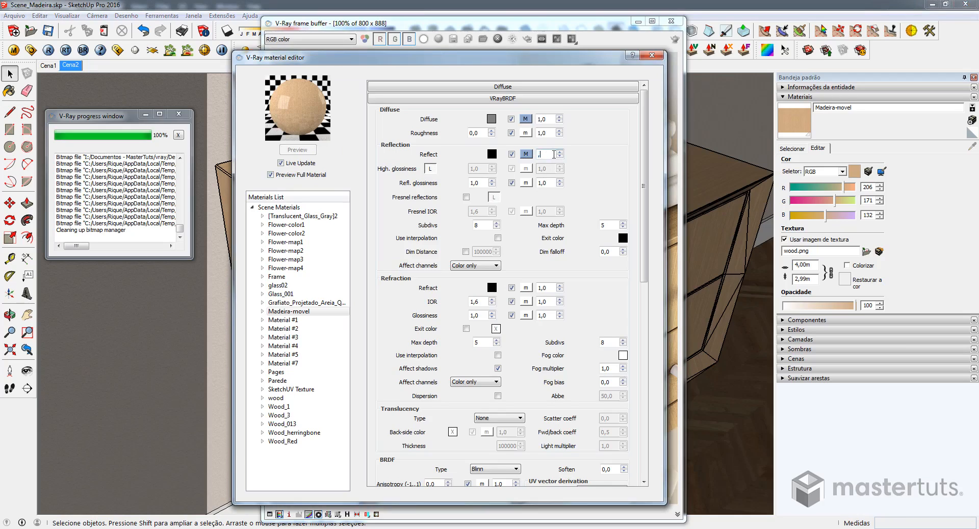
pyautogui.write(',9')
pyautogui.press('Return')
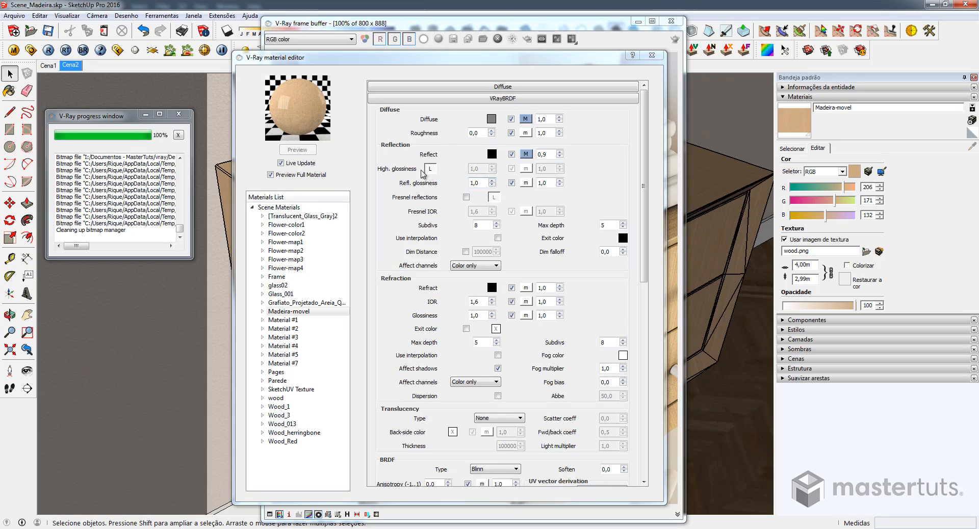
pyautogui.click(312, 129)
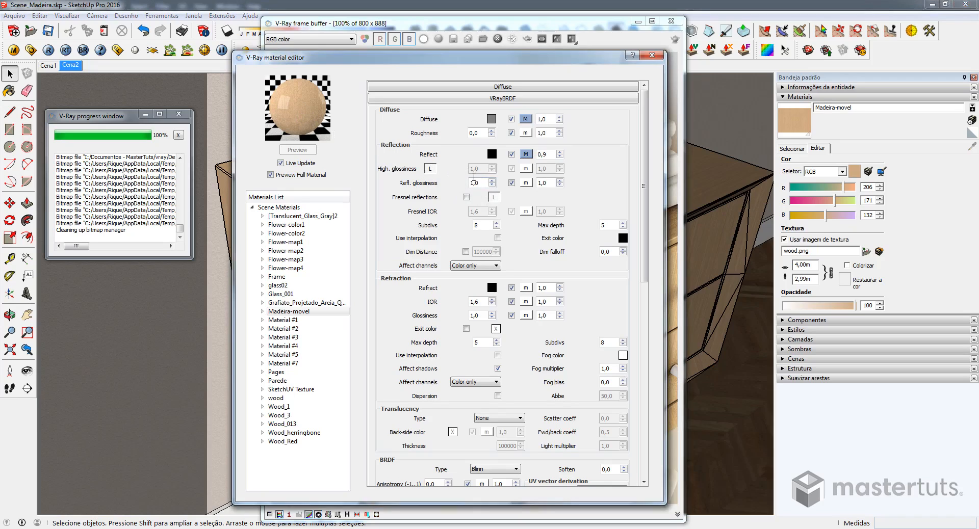
# Tune the reflection glossiness of Madeira-movel to blur its reflections, trying values of 0,6 and 0,75
pyautogui.write(',6')
pyautogui.moveTo(484, 182); pyautogui.dragTo(450, 187)
pyautogui.write(',75')
pyautogui.doubleClick(479, 183)
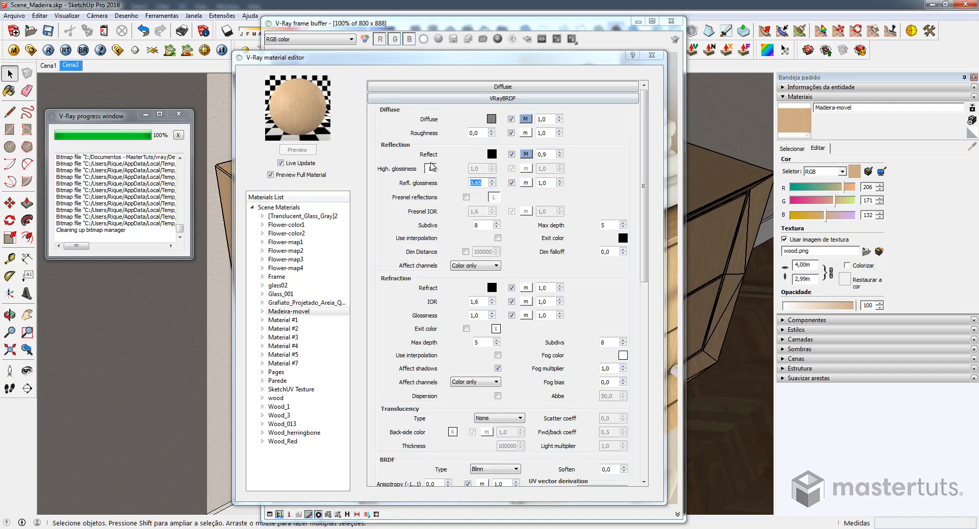
# Enable the Bump map of Madeira-movel and load wood_b.png into it as a TexBitmap
pyautogui.click(431, 98)
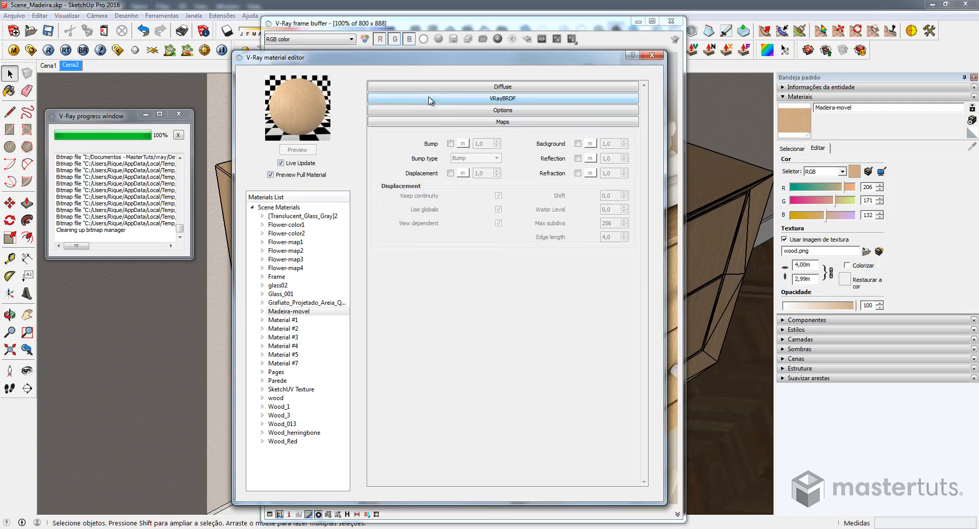
pyautogui.click(450, 144)
pyautogui.click(463, 146)
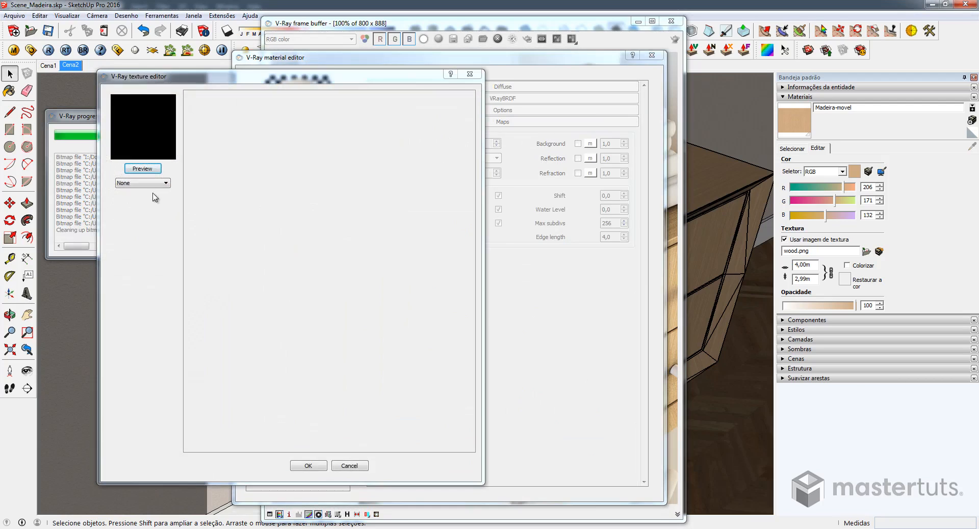
pyautogui.click(142, 182)
pyautogui.click(146, 218)
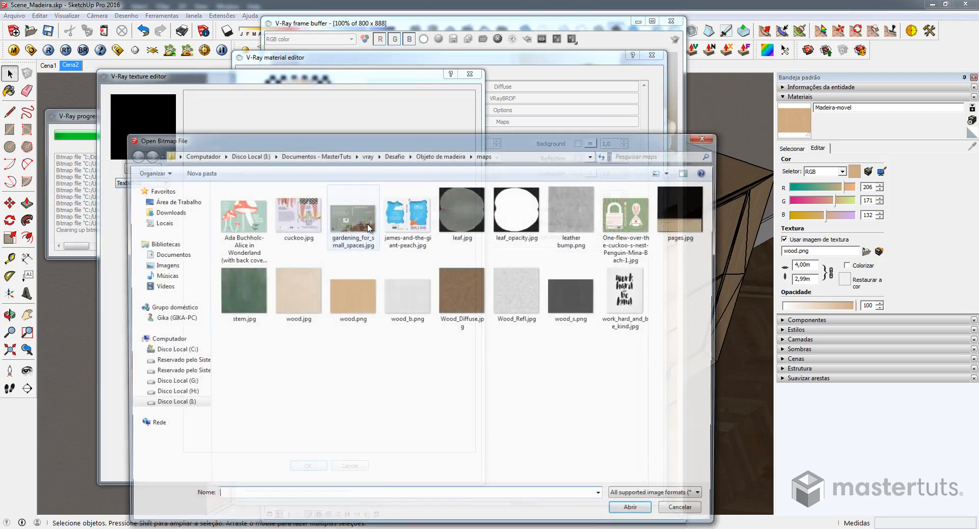
pyautogui.click(404, 297)
pyautogui.doubleClick(404, 296)
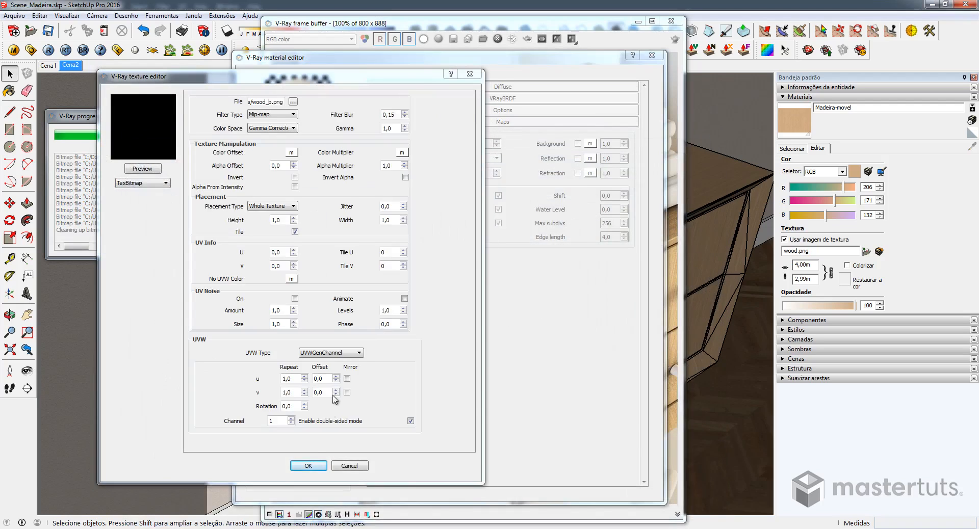
pyautogui.click(309, 466)
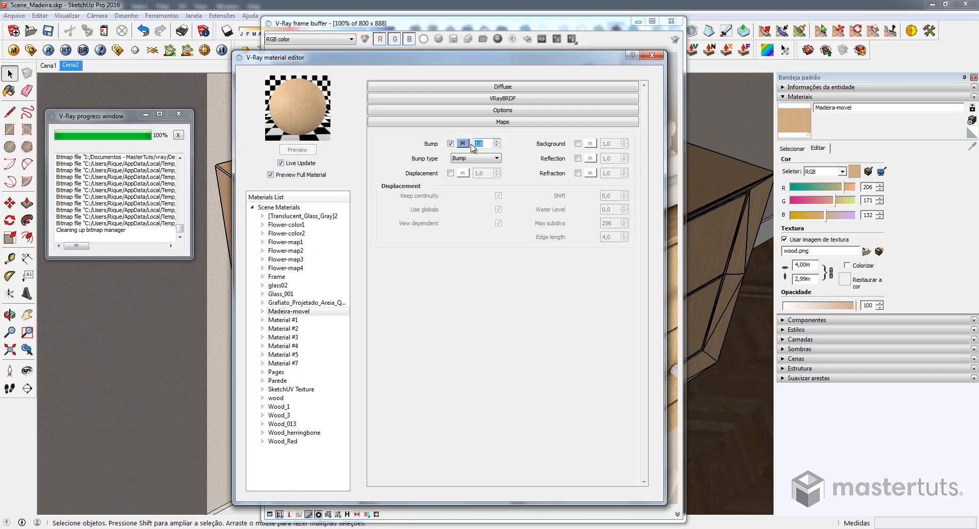
# Set Madeira-movel's bump amount to 0,01, close the material editor and render the nightstand again
pyautogui.write('1')
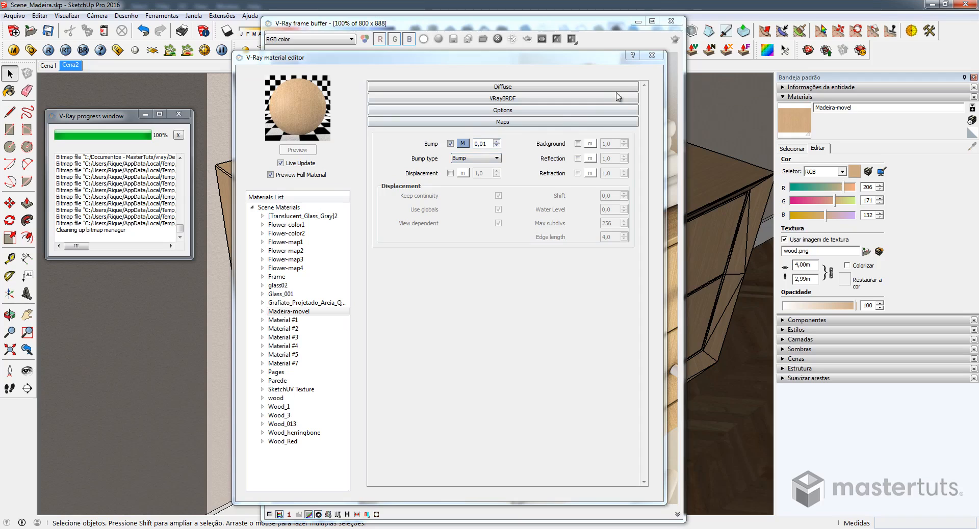
pyautogui.click(651, 55)
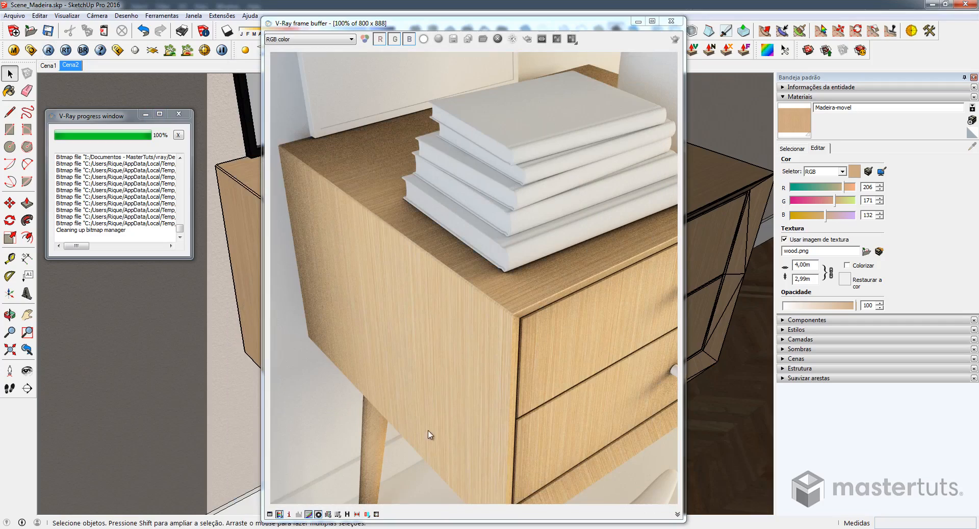
pyautogui.click(674, 40)
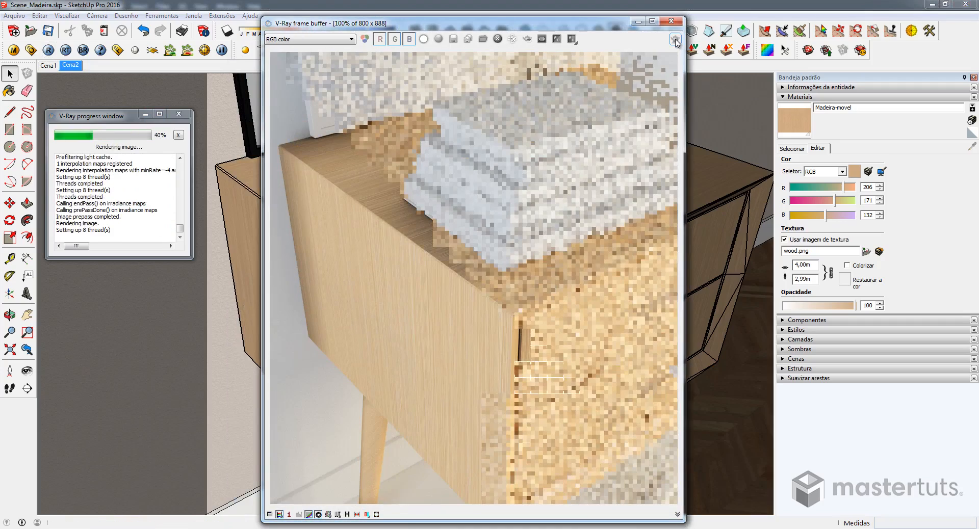